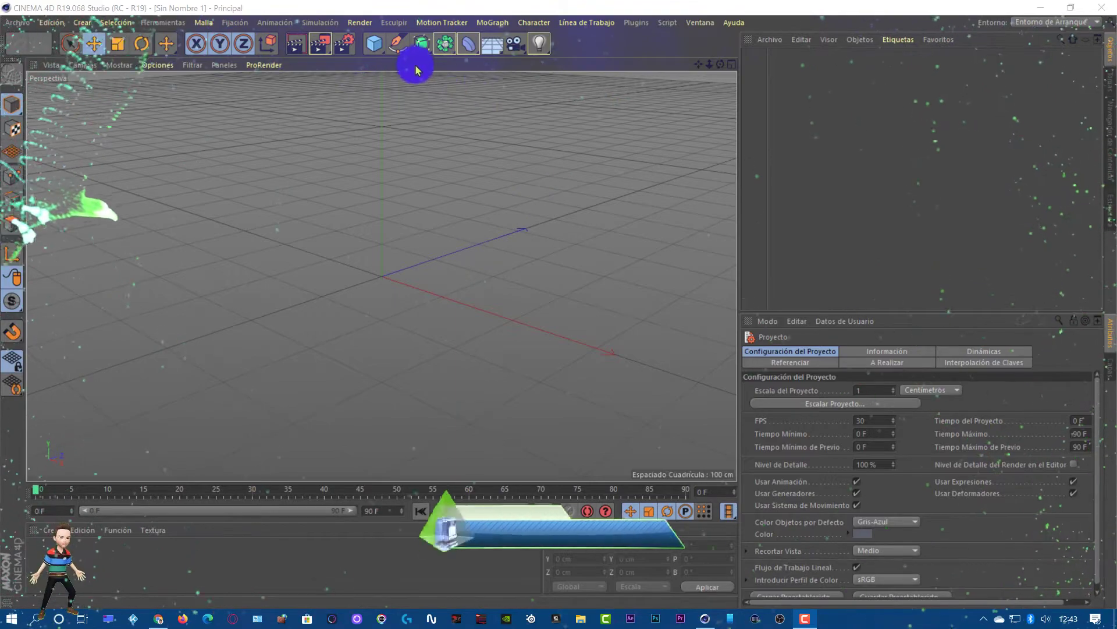
# Bring up the Archive3D free models page in the browser and activate its search box
pyautogui.click(375, 44)
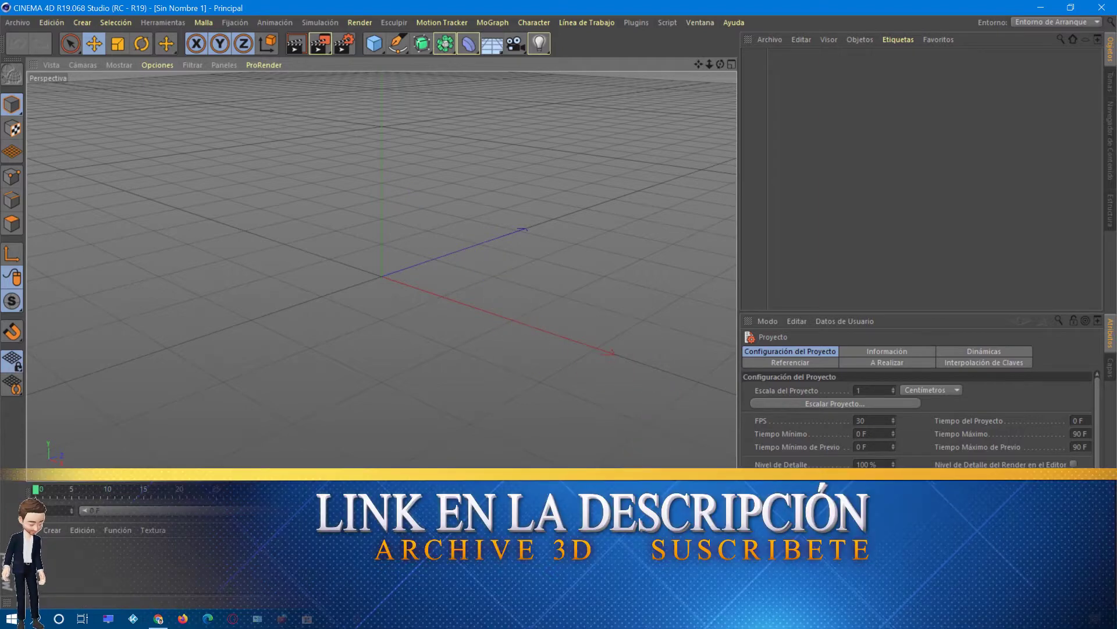
pyautogui.click(159, 618)
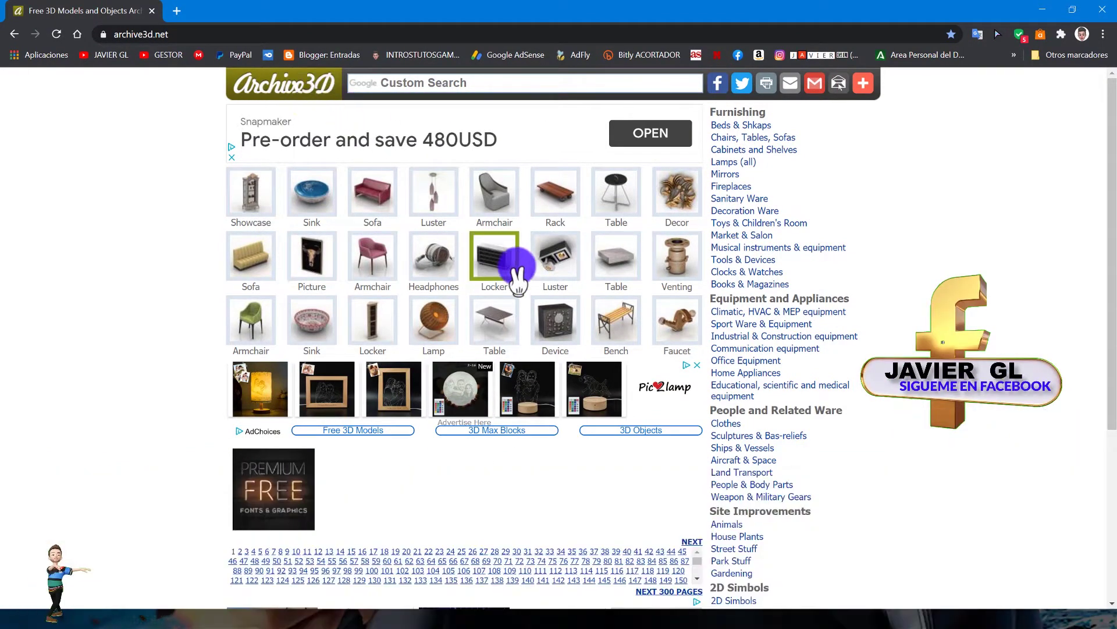
pyautogui.scroll(-1, 483, 530)
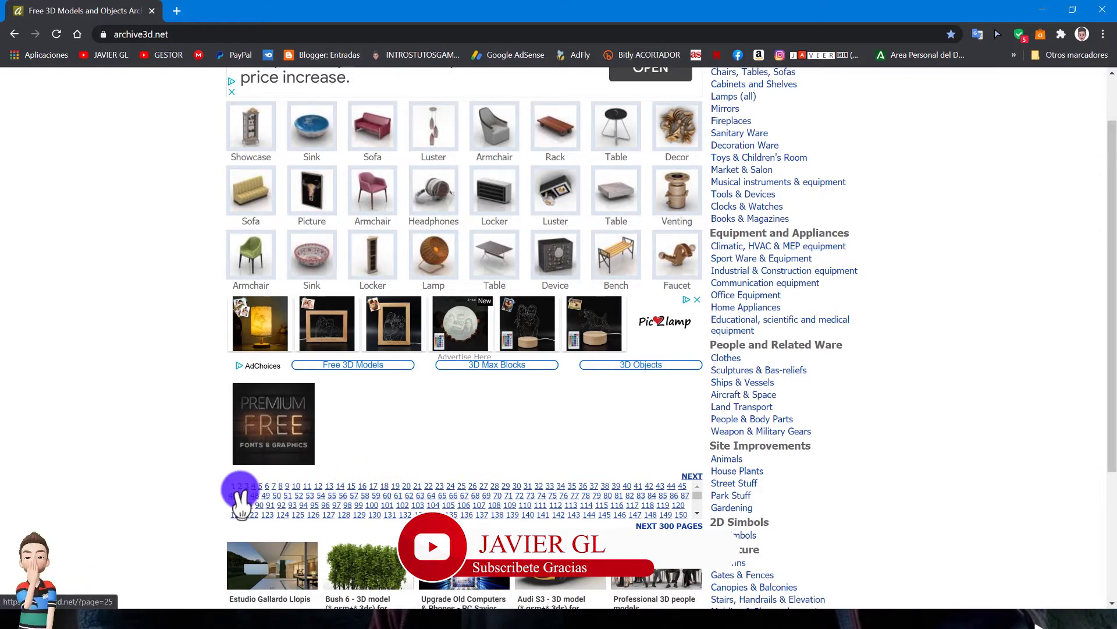
pyautogui.scroll(2, 453, 387)
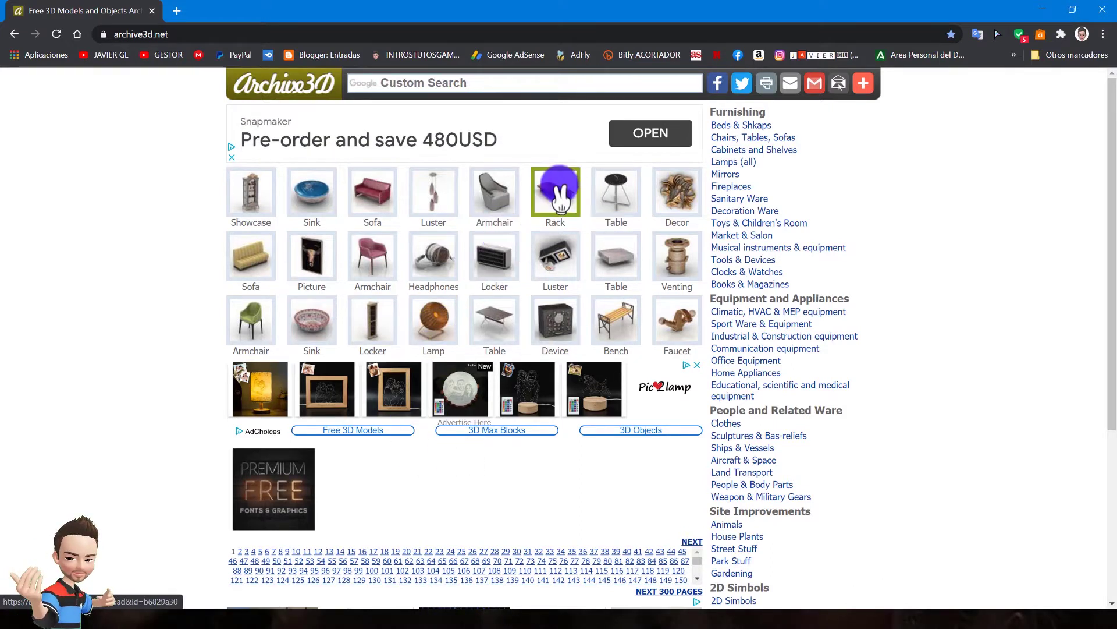
pyautogui.click(387, 83)
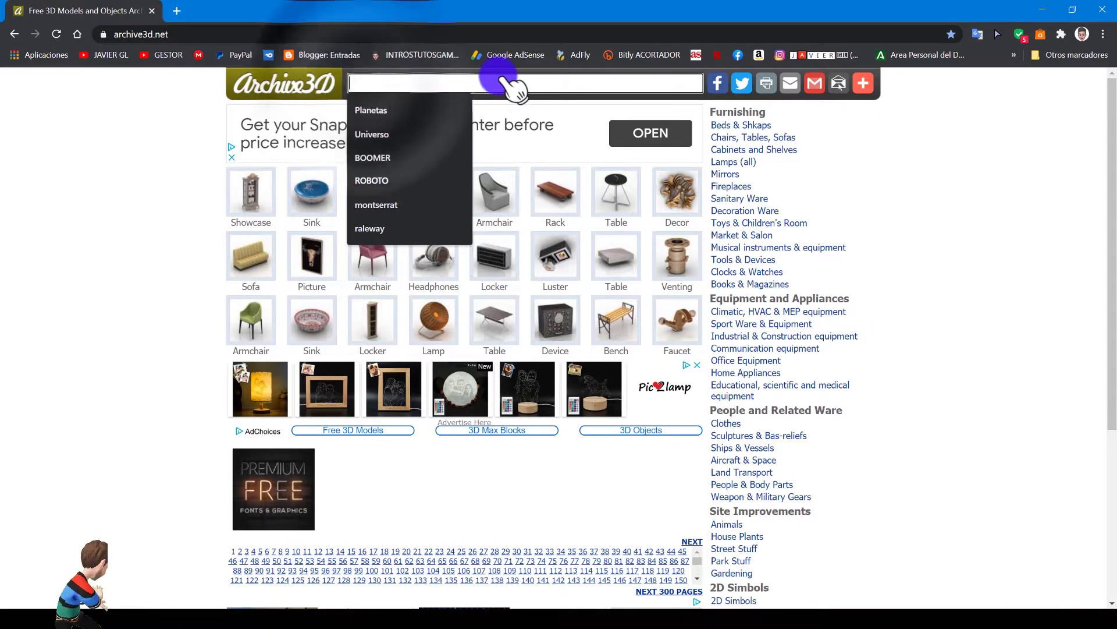
# Search the Archive3D catalogue for car models, then return to the home page
pyautogui.write('car')
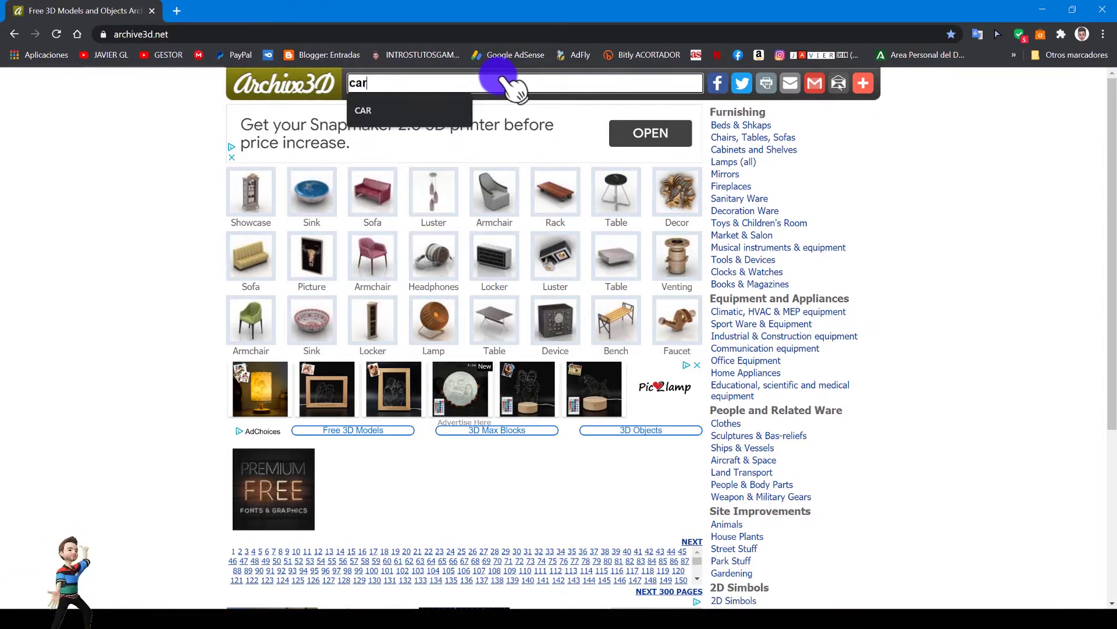
pyautogui.press('Return')
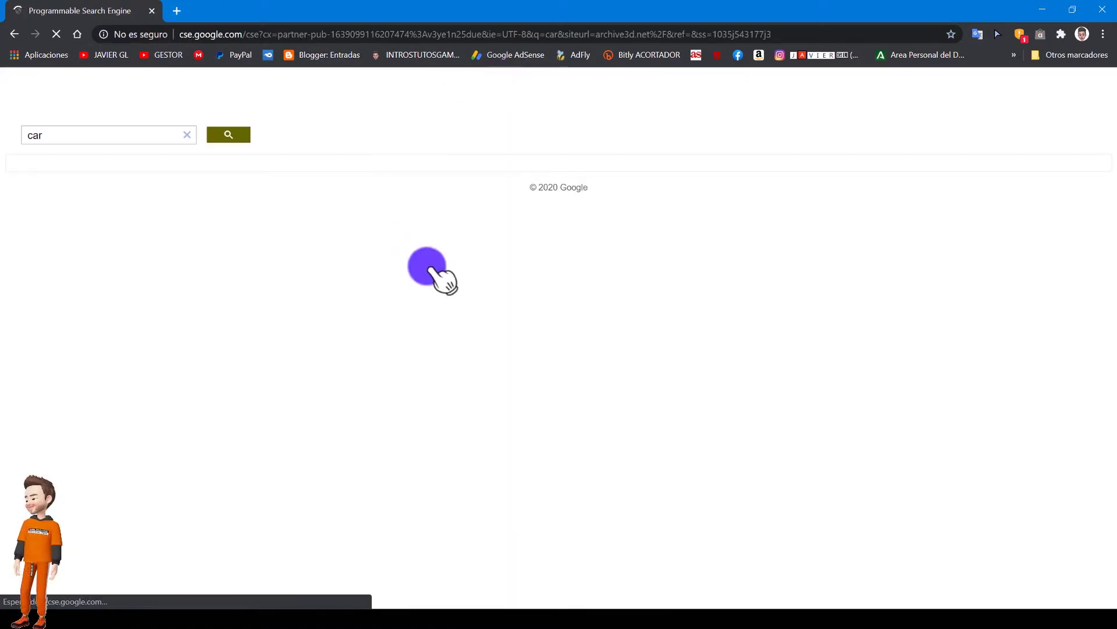
pyautogui.click(13, 42)
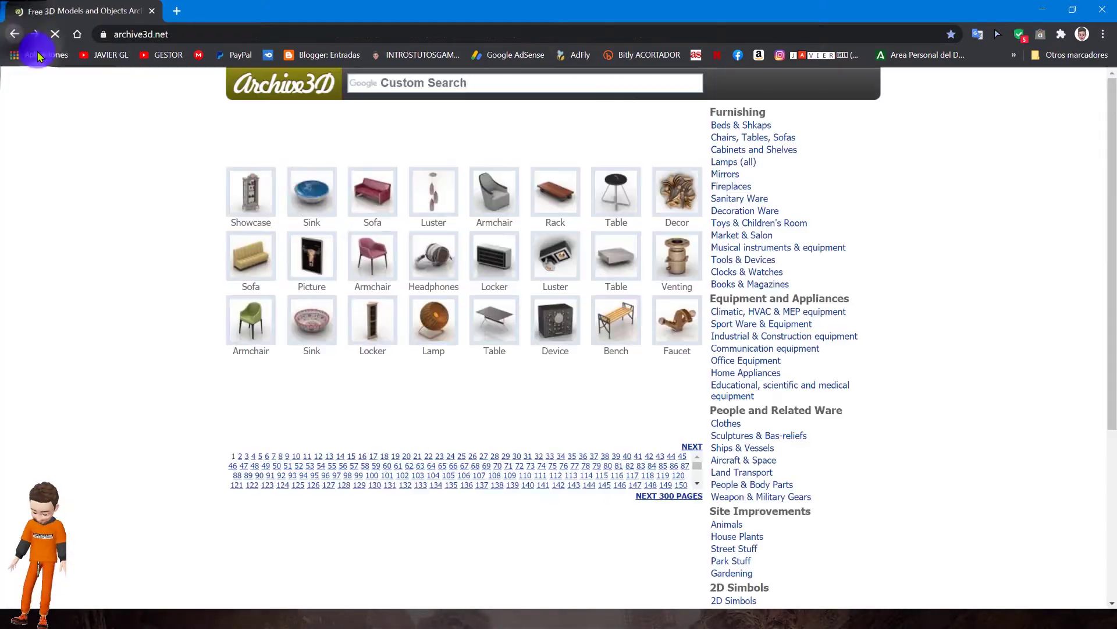
# Open the Car Lamborghini gallardo 2005 listing and look over its download page
pyautogui.scroll(-2, 474, 360)
pyautogui.scroll(-2, 527, 432)
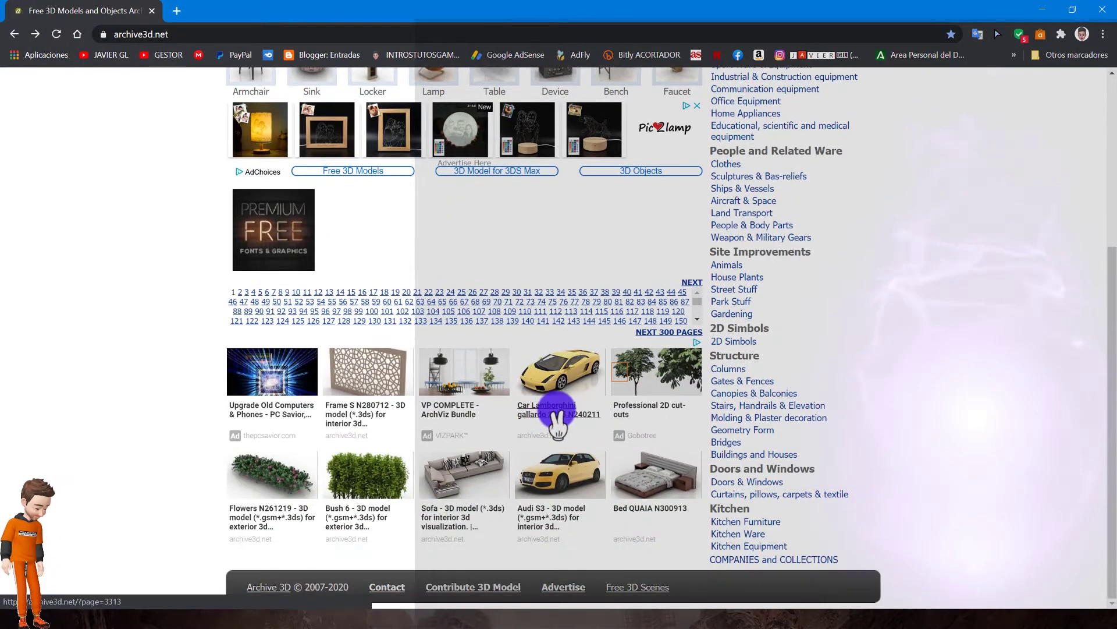
pyautogui.click(559, 404)
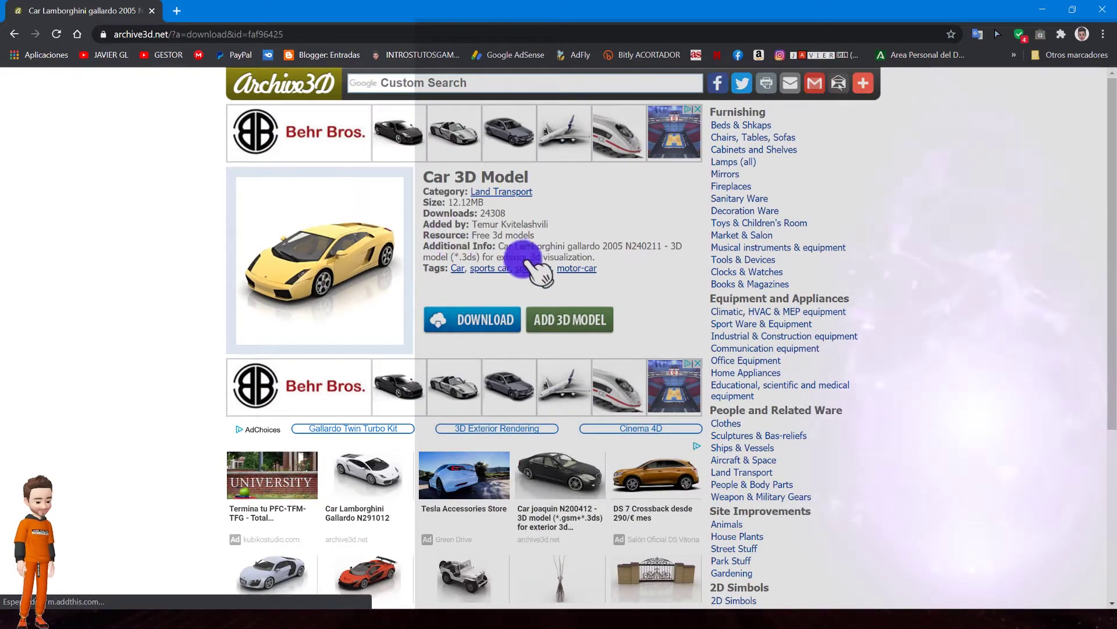
pyautogui.scroll(-3, 523, 251)
pyautogui.scroll(-2, 411, 429)
pyautogui.scroll(2, 511, 417)
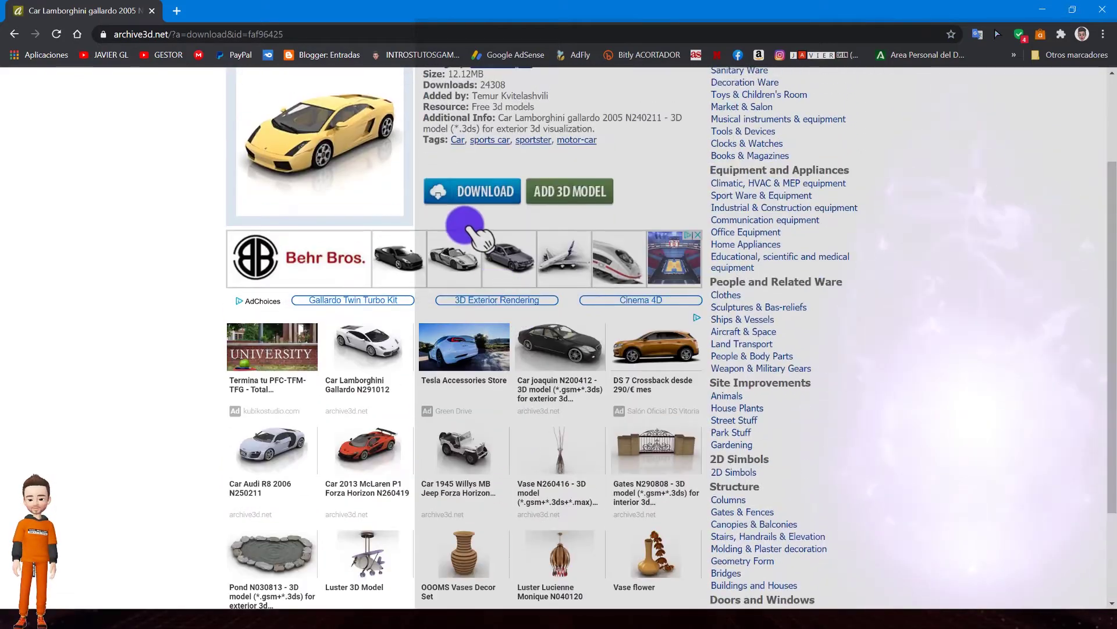
pyautogui.scroll(1, 495, 198)
pyautogui.scroll(1, 402, 285)
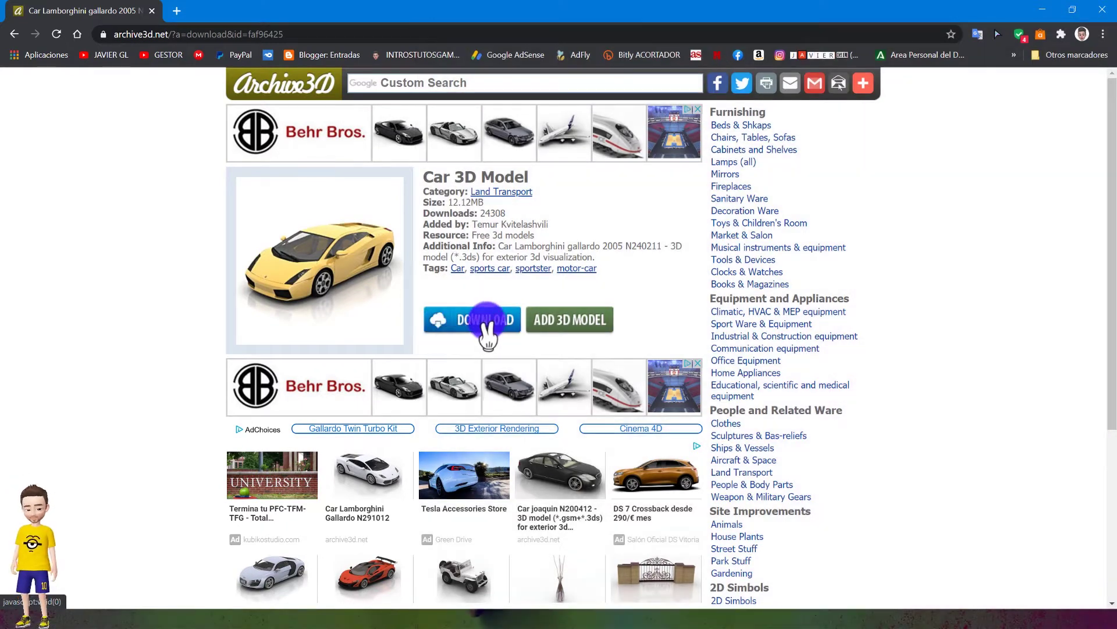
# Accept the download terms and save the Lamborghini Gallardo model as a ~12 MB zip
pyautogui.click(489, 324)
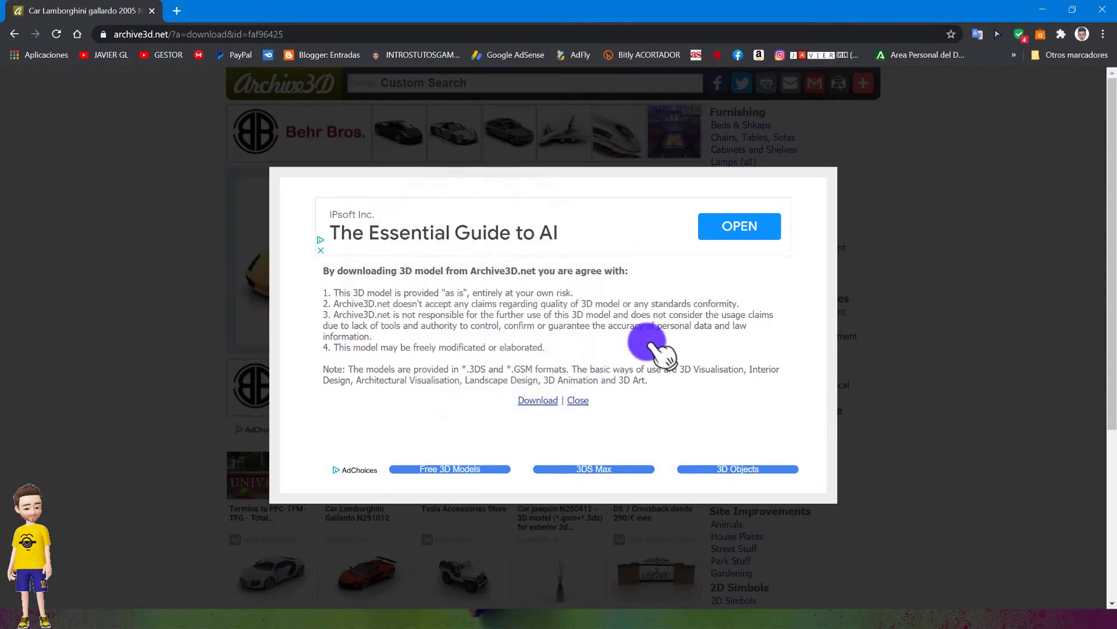
pyautogui.scroll(-1, 646, 349)
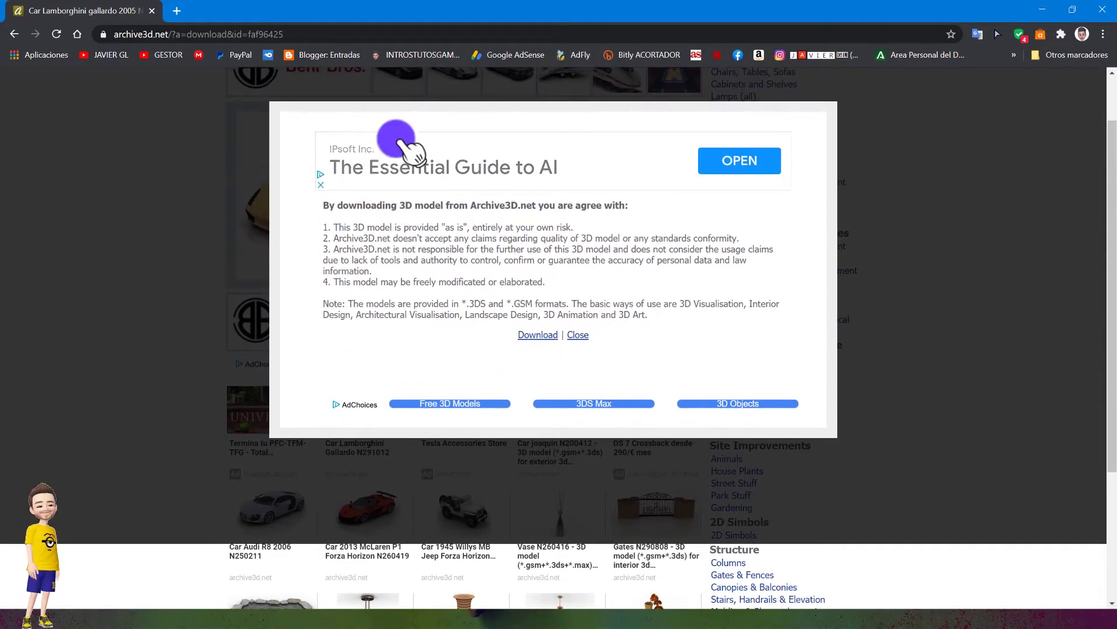
pyautogui.click(531, 337)
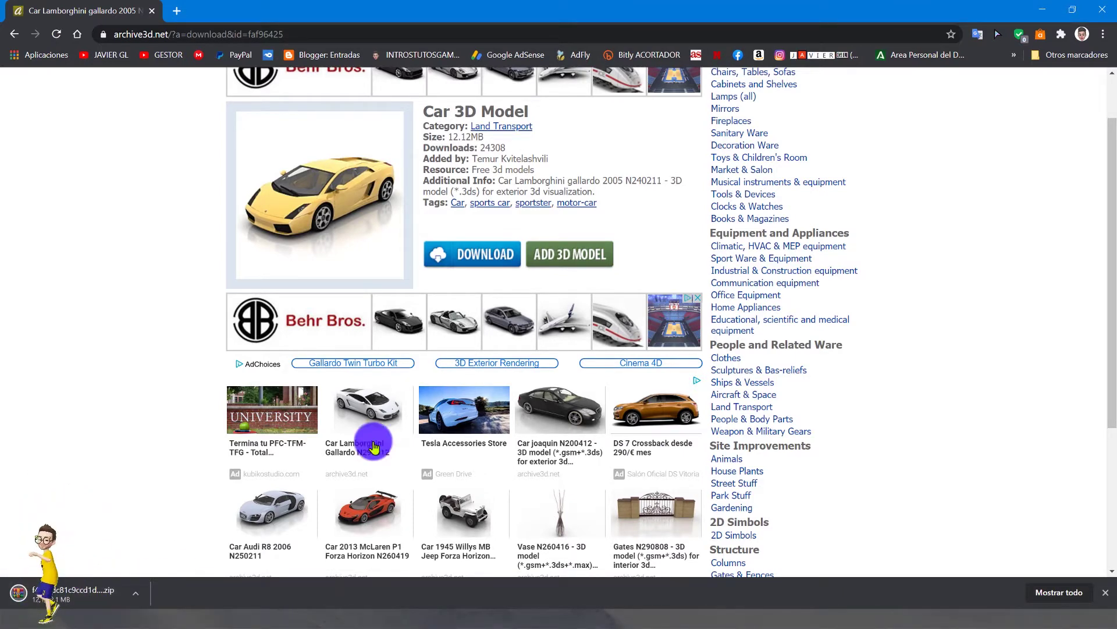
pyautogui.scroll(1, 373, 447)
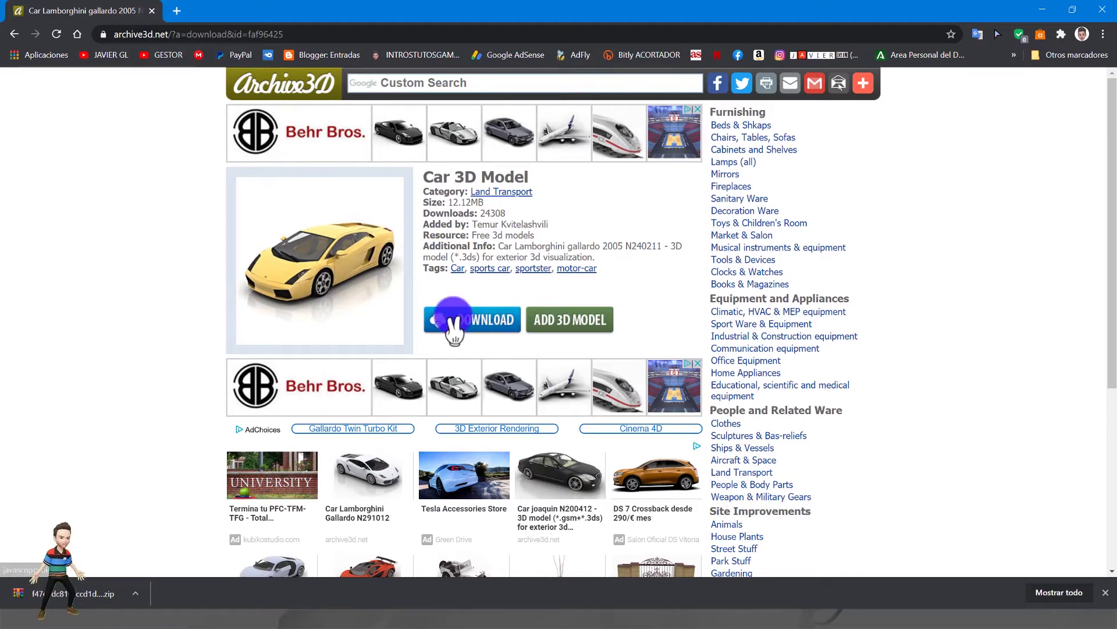
# Start the Armchair model download and go back to the Archive3D home page
pyautogui.click(503, 323)
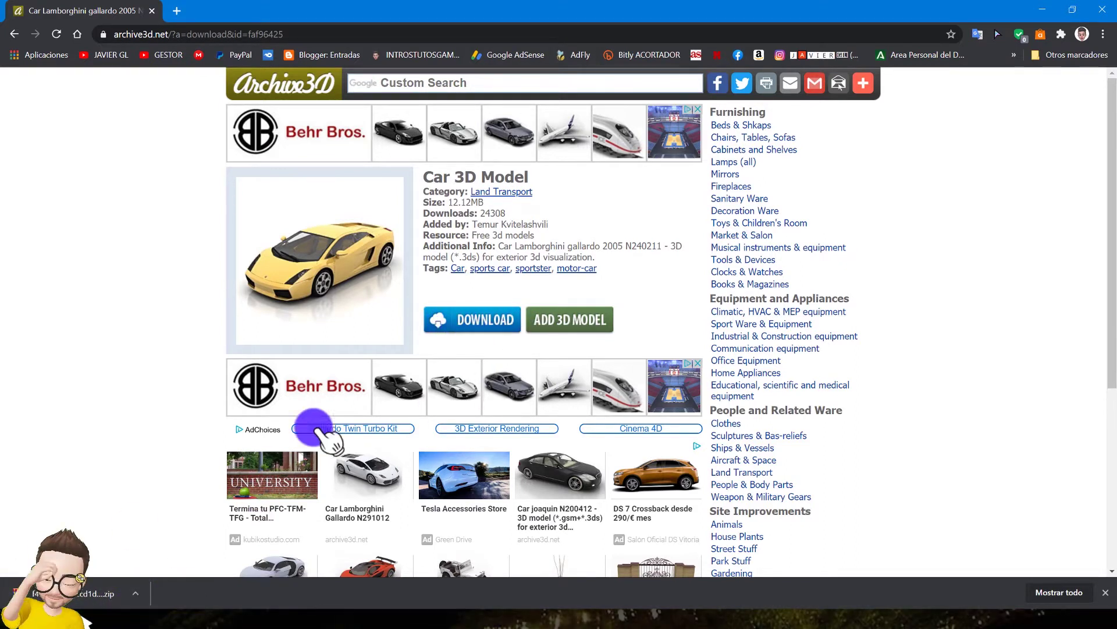
pyautogui.scroll(-3, 524, 379)
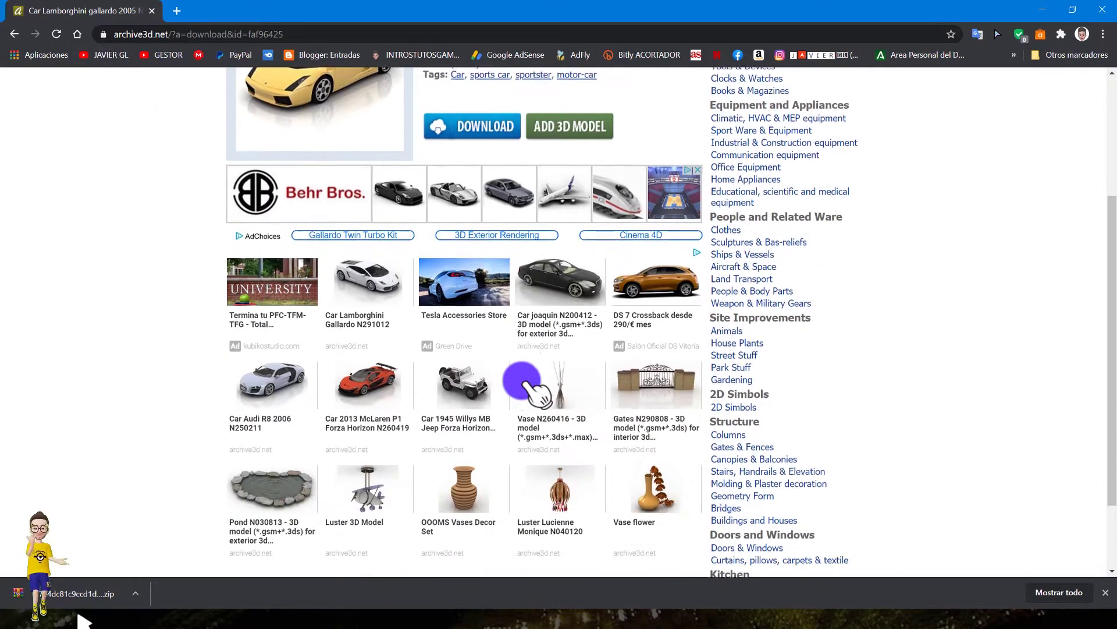
pyautogui.scroll(-2, 492, 379)
pyautogui.hotkey('alt', 'Left')
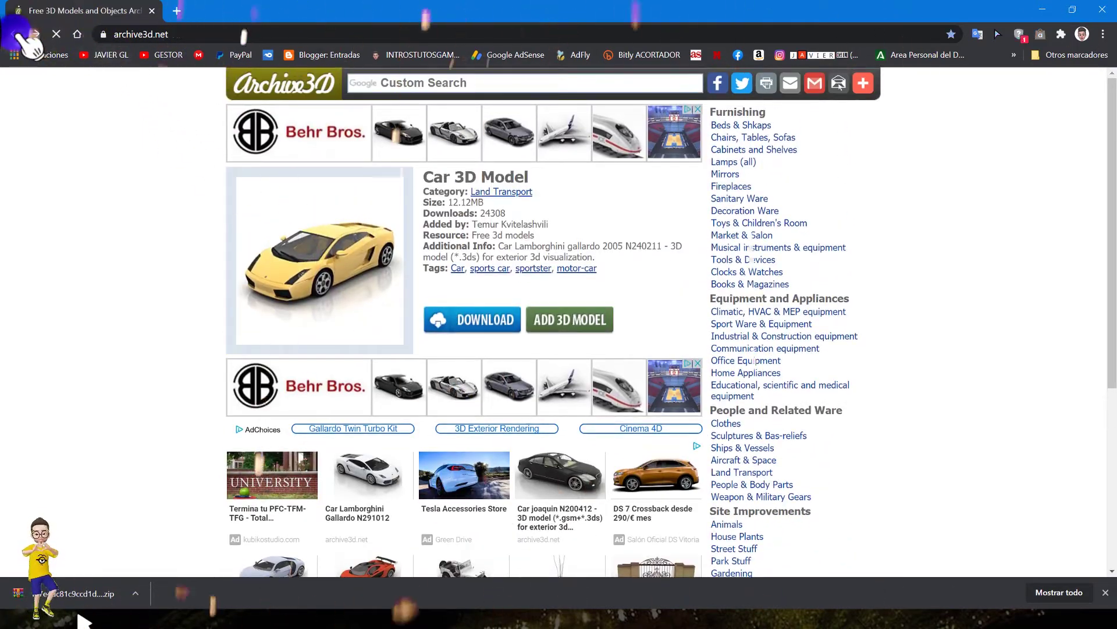
pyautogui.scroll(2, 524, 384)
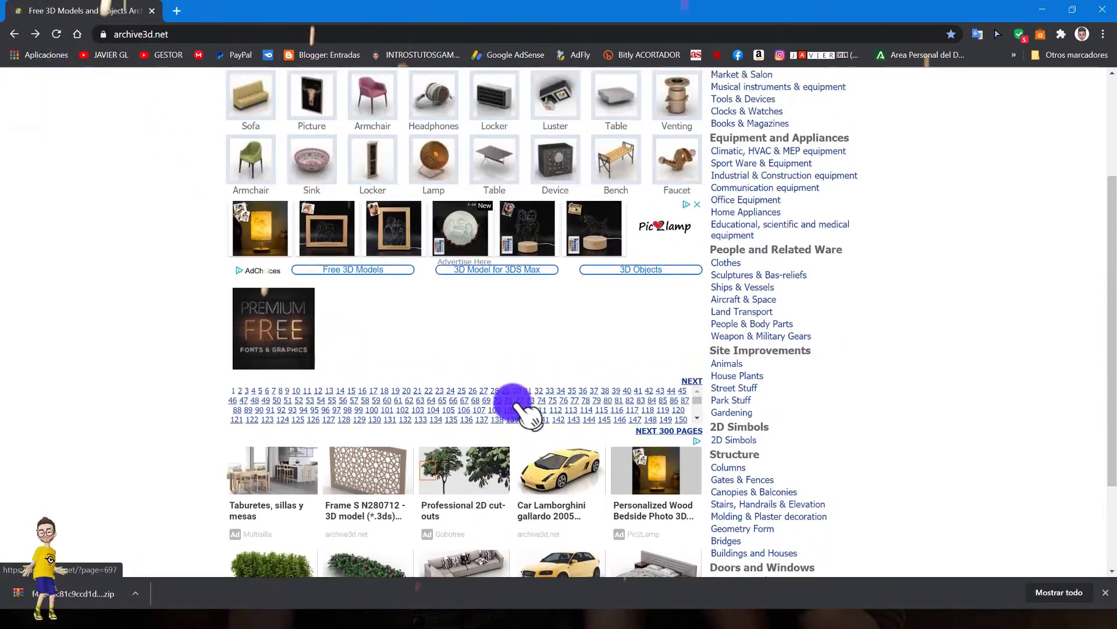
# Browse the red armchair and Armchair Minotti model pages, then close the browser
pyautogui.click(510, 409)
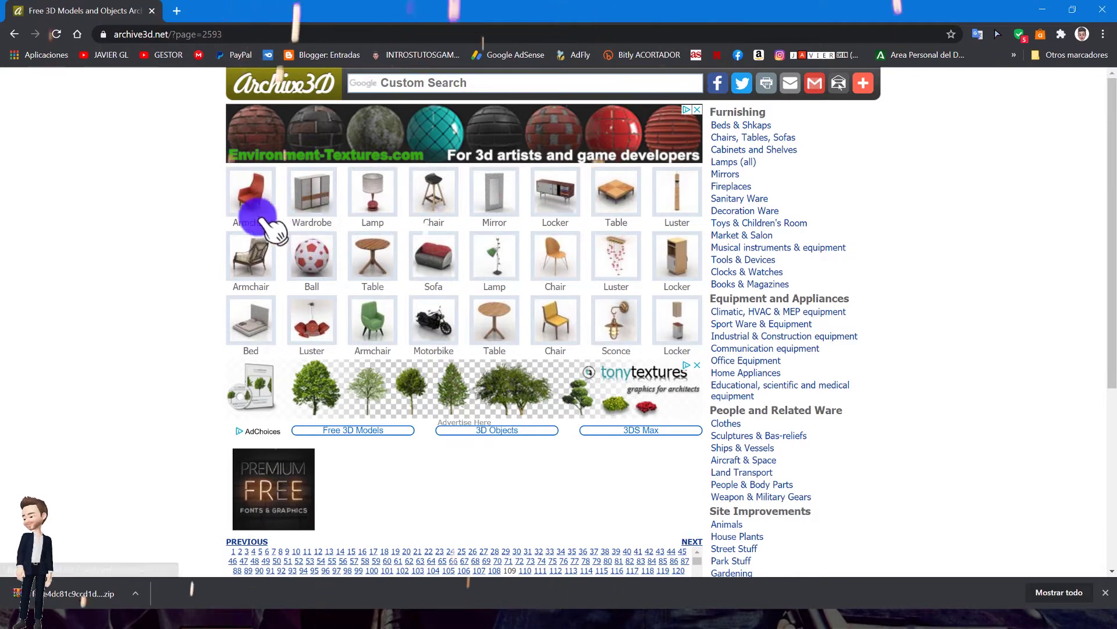
pyautogui.click(250, 195)
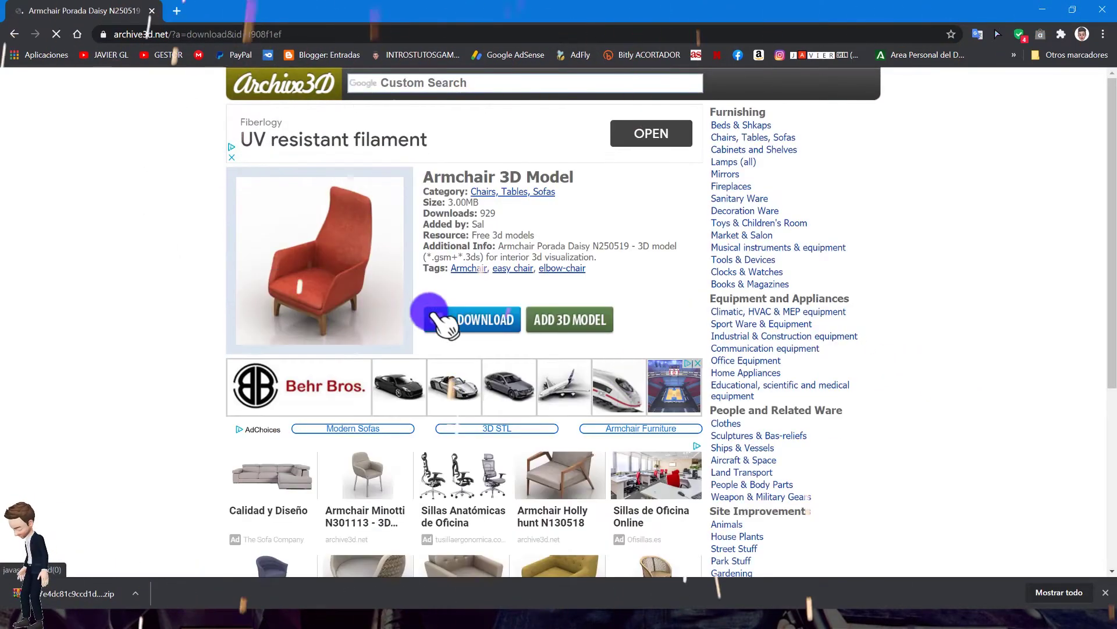
pyautogui.scroll(-1, 530, 349)
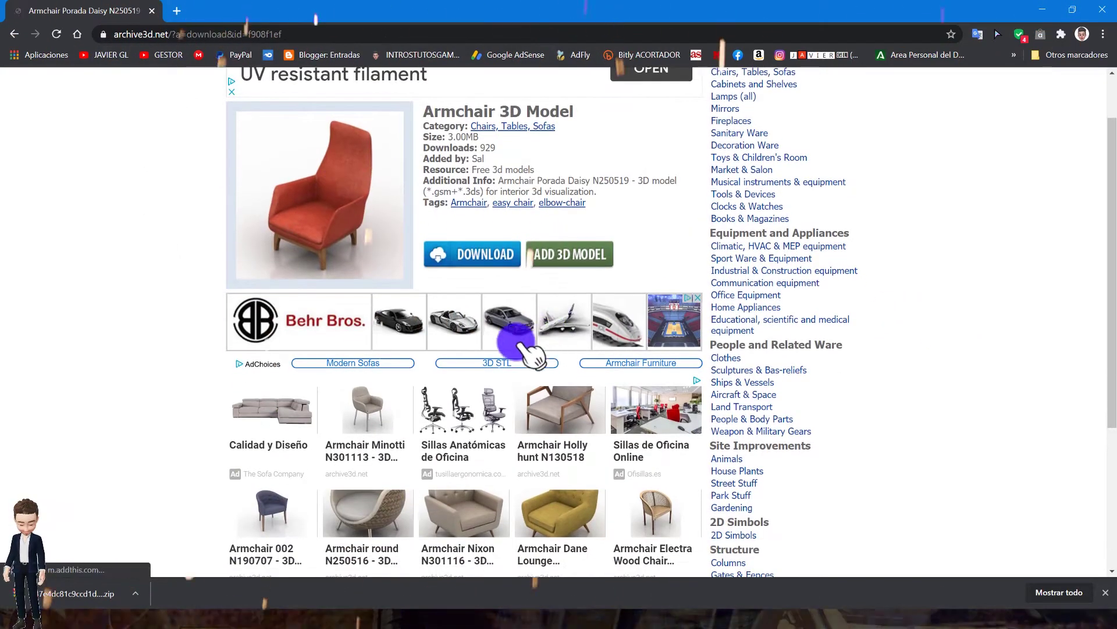
pyautogui.click(372, 410)
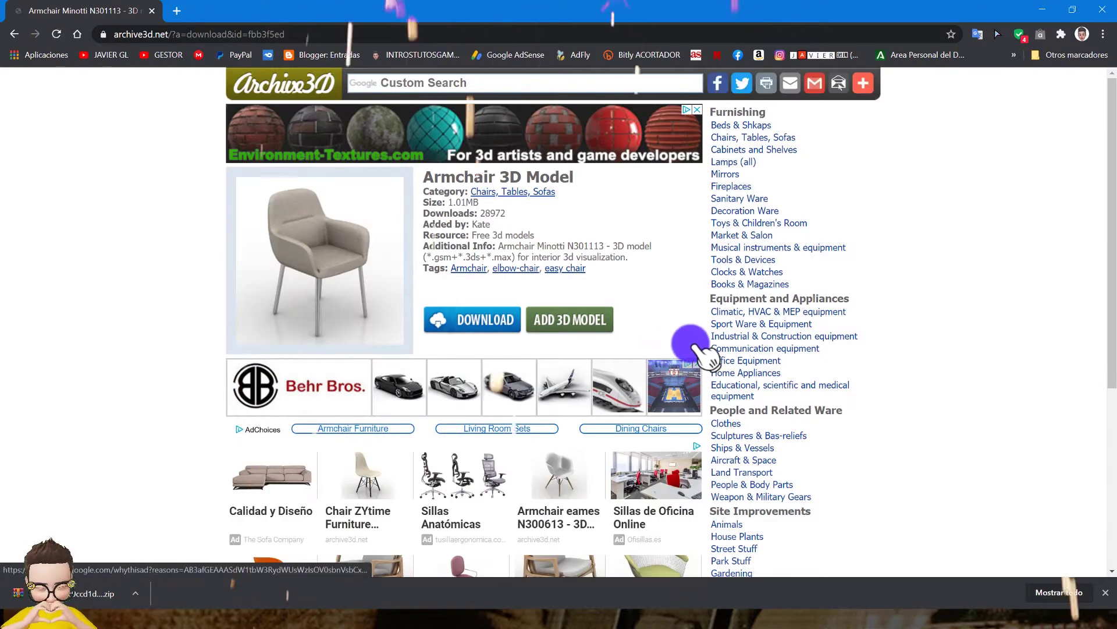
pyautogui.scroll(-2, 501, 378)
pyautogui.scroll(-1, 547, 381)
pyautogui.scroll(-1, 569, 392)
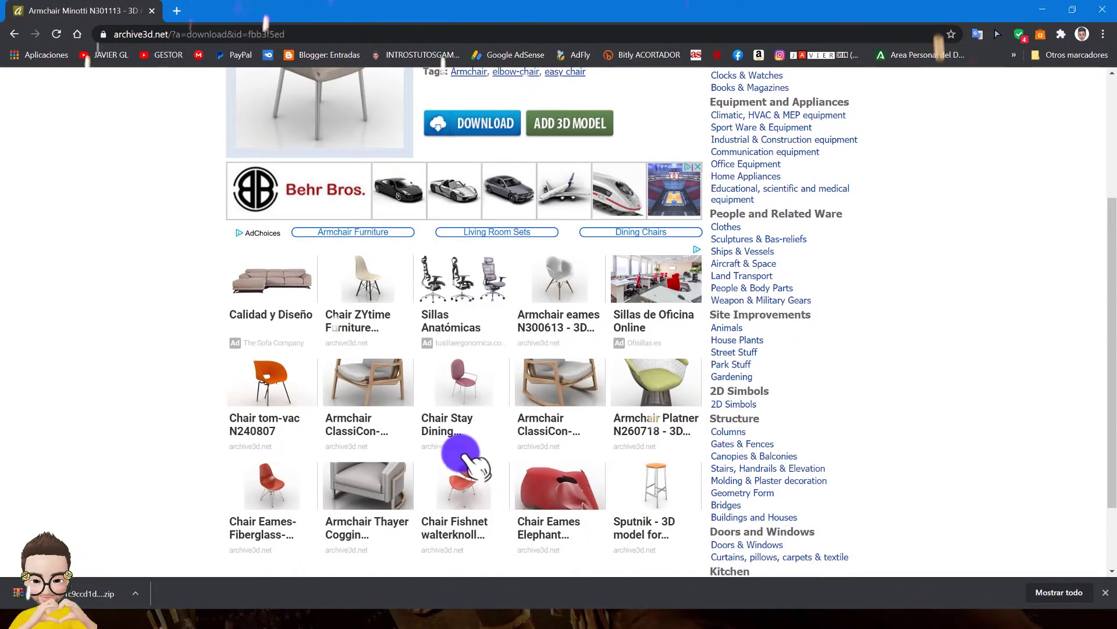
pyautogui.scroll(2, 462, 454)
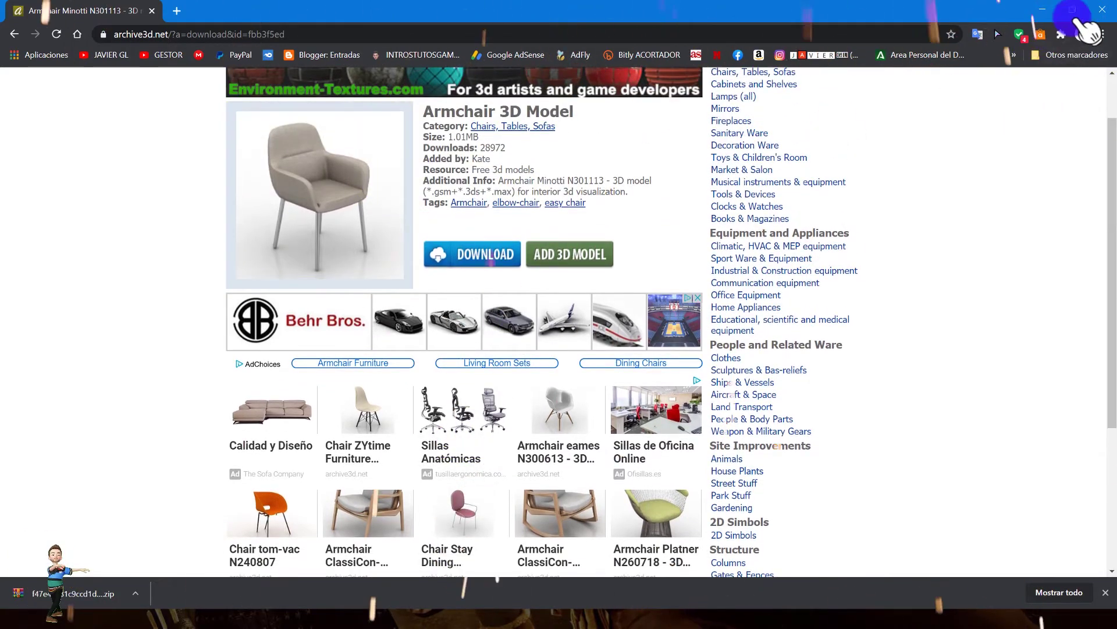
pyautogui.click(1097, 10)
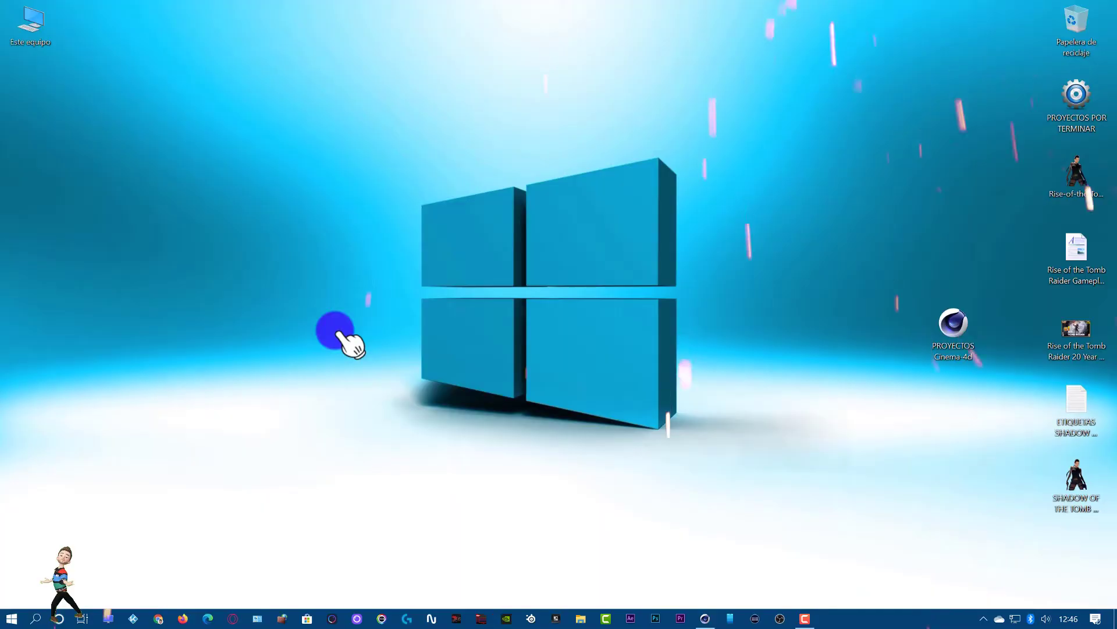
# Extract the downloaded archive here in Descargas and open its maps texture folder
pyautogui.doubleClick(44, 40)
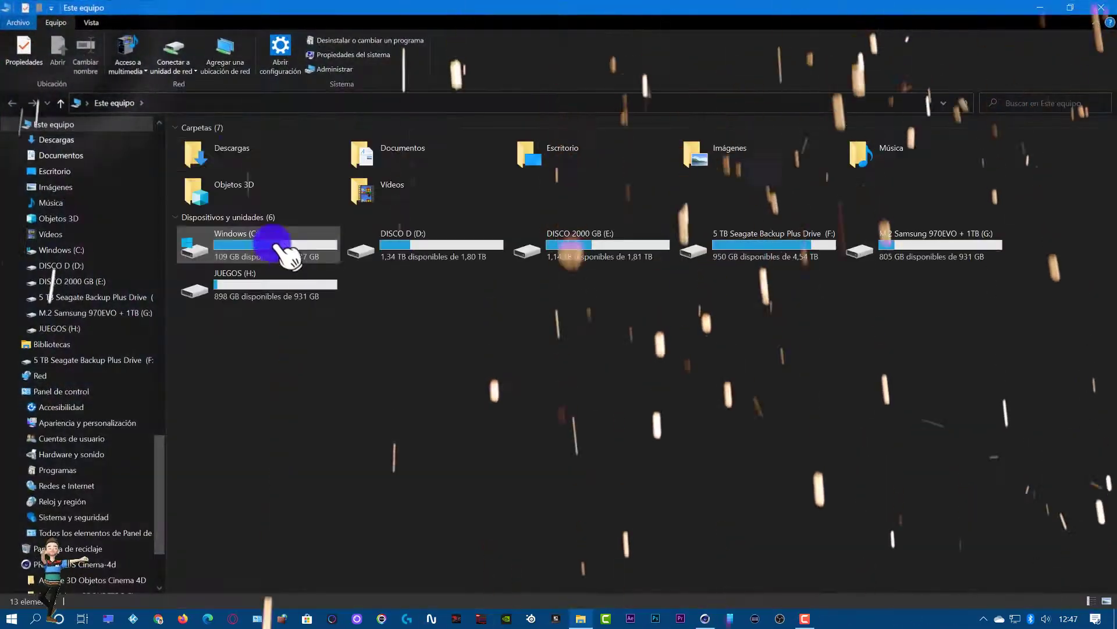
pyautogui.doubleClick(243, 165)
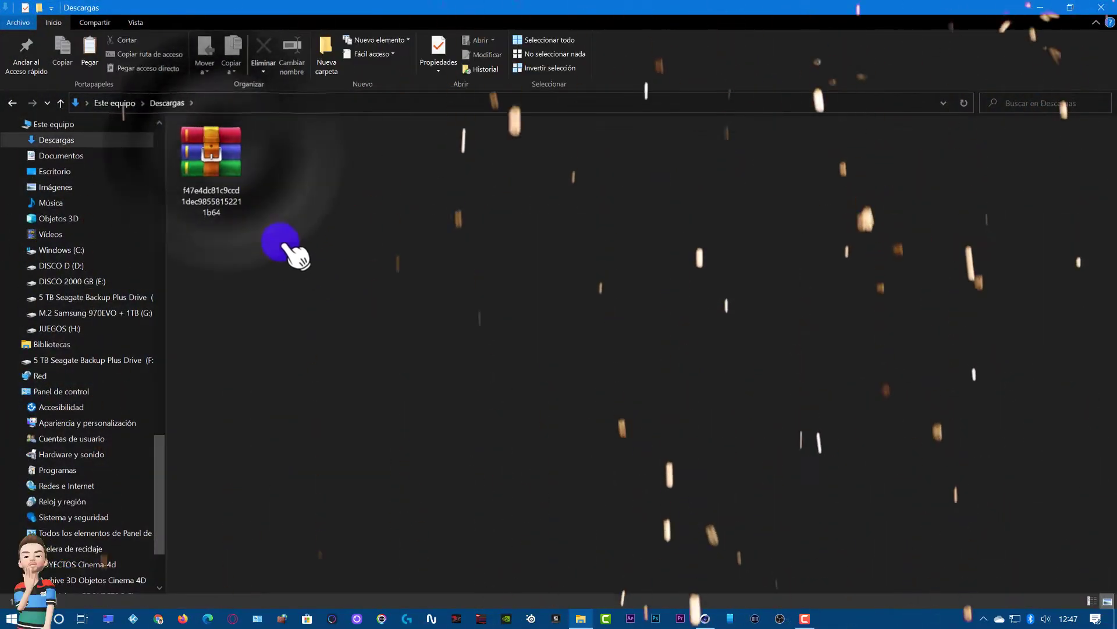
pyautogui.rightClick(231, 194)
pyautogui.click(250, 244)
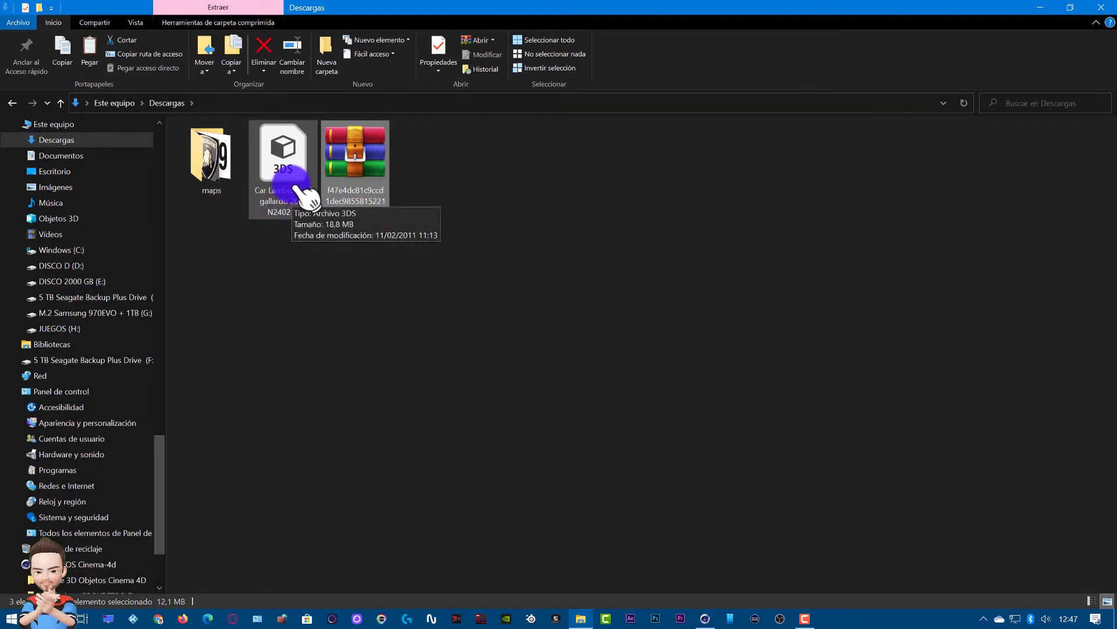
pyautogui.doubleClick(218, 168)
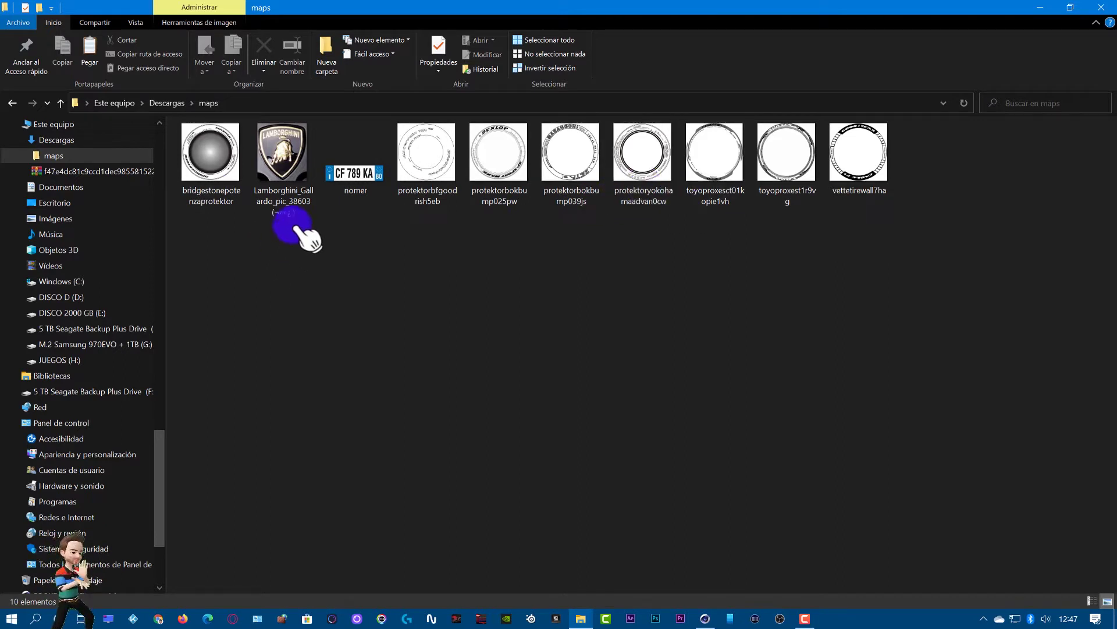
# Locate the SOFA folder under PROYECTOS Cinema-4d > Archive 3D Objetos Cinema 4D, then return to Cinema 4D
pyautogui.click(1100, 7)
pyautogui.doubleClick(958, 335)
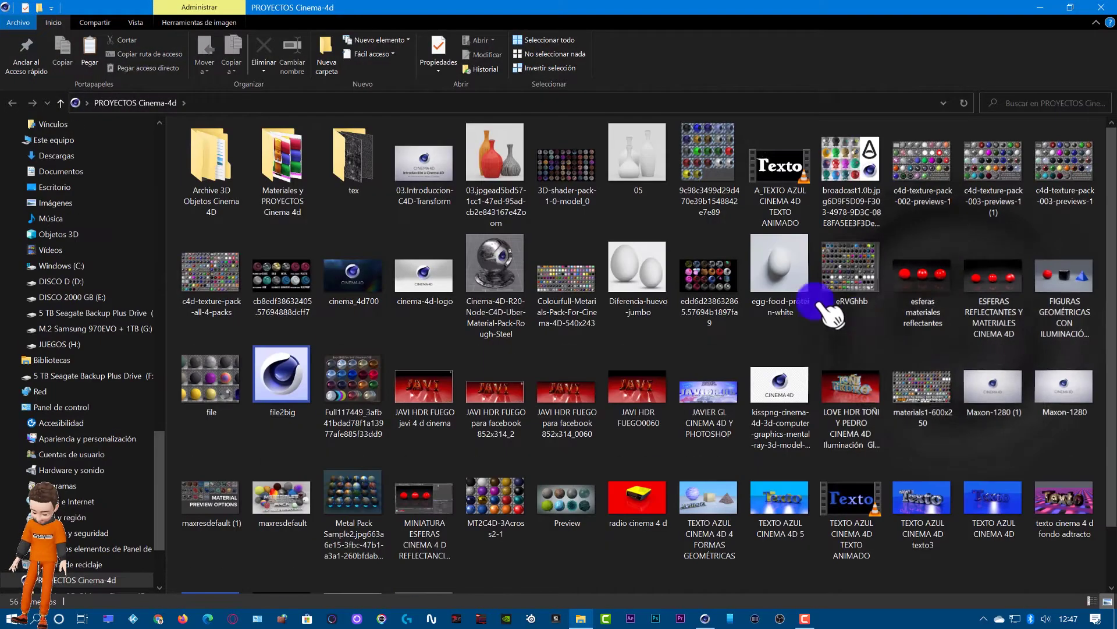
pyautogui.doubleClick(224, 172)
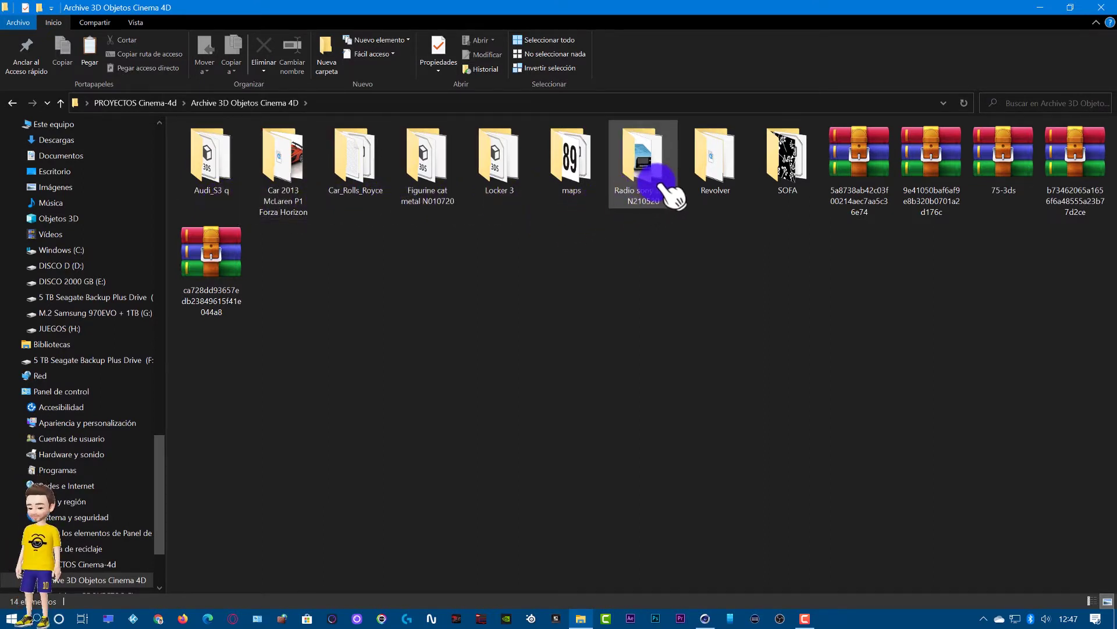
pyautogui.doubleClick(649, 181)
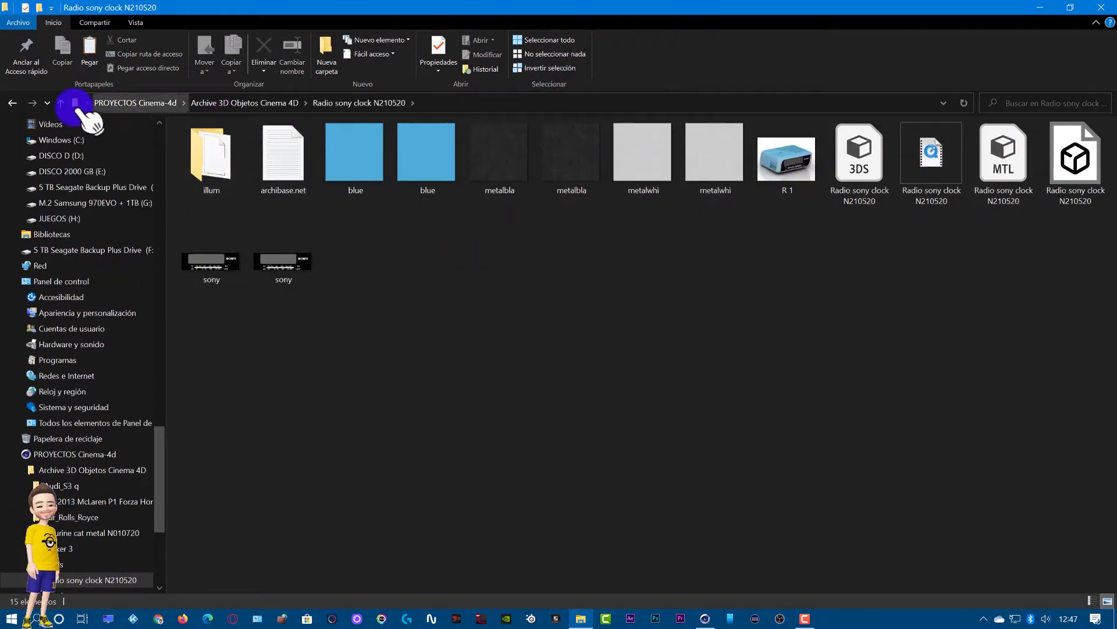
pyautogui.click(60, 103)
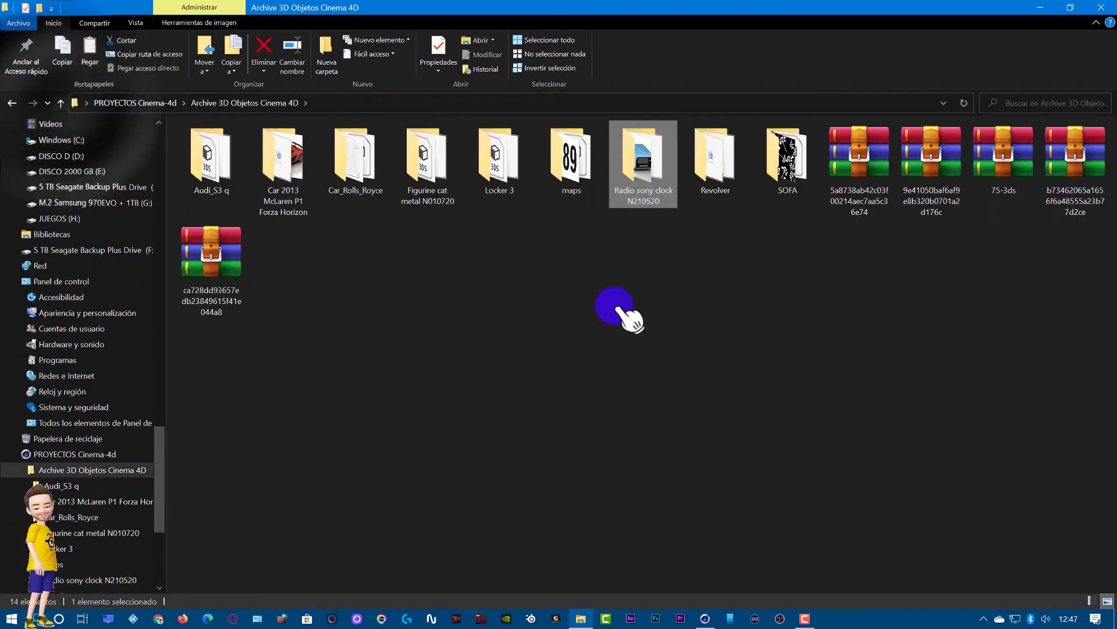
pyautogui.doubleClick(781, 188)
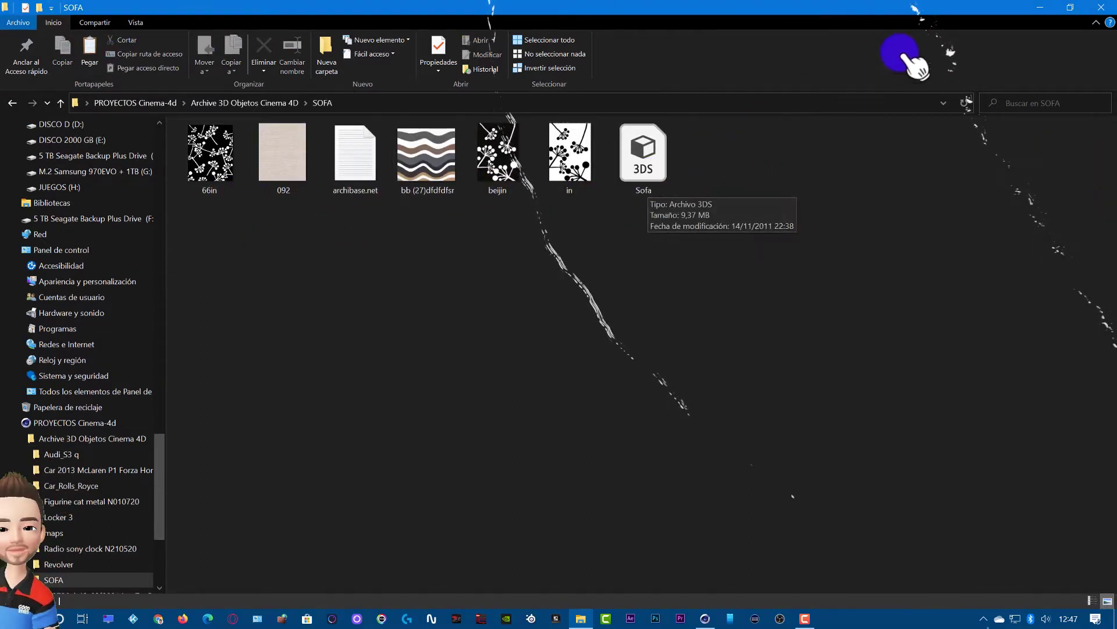
pyautogui.click(706, 618)
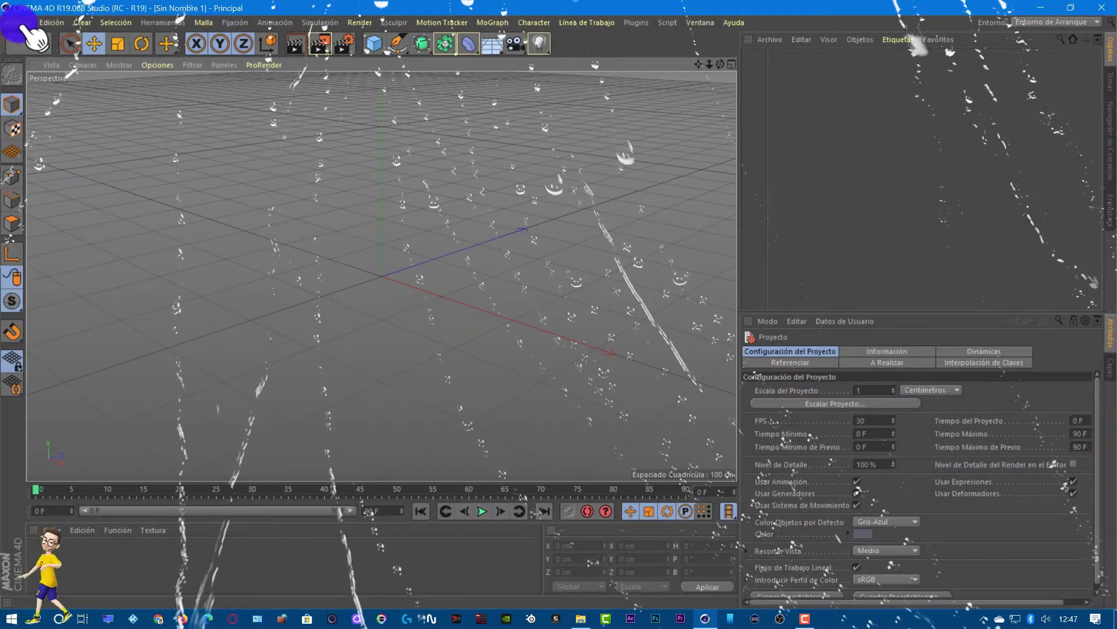
# Open the Sofa 3DS file from Escritorio's PROYECTOS Cinema-4d > Archive 3D Objetos Cinema 4D > SOFA folder
pyautogui.click(19, 23)
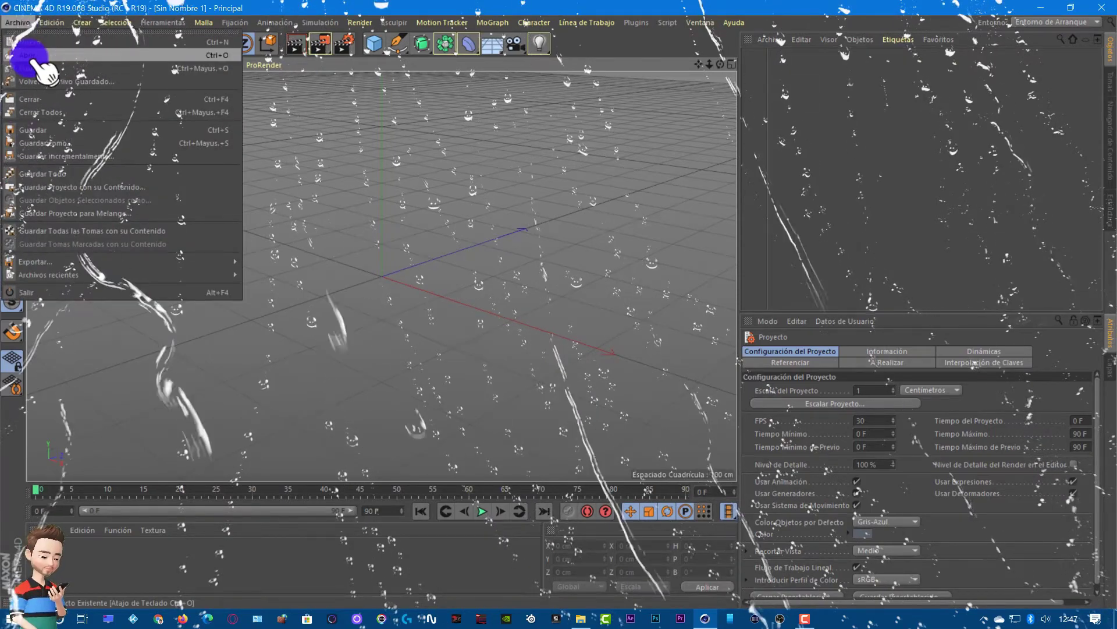
pyautogui.click(32, 55)
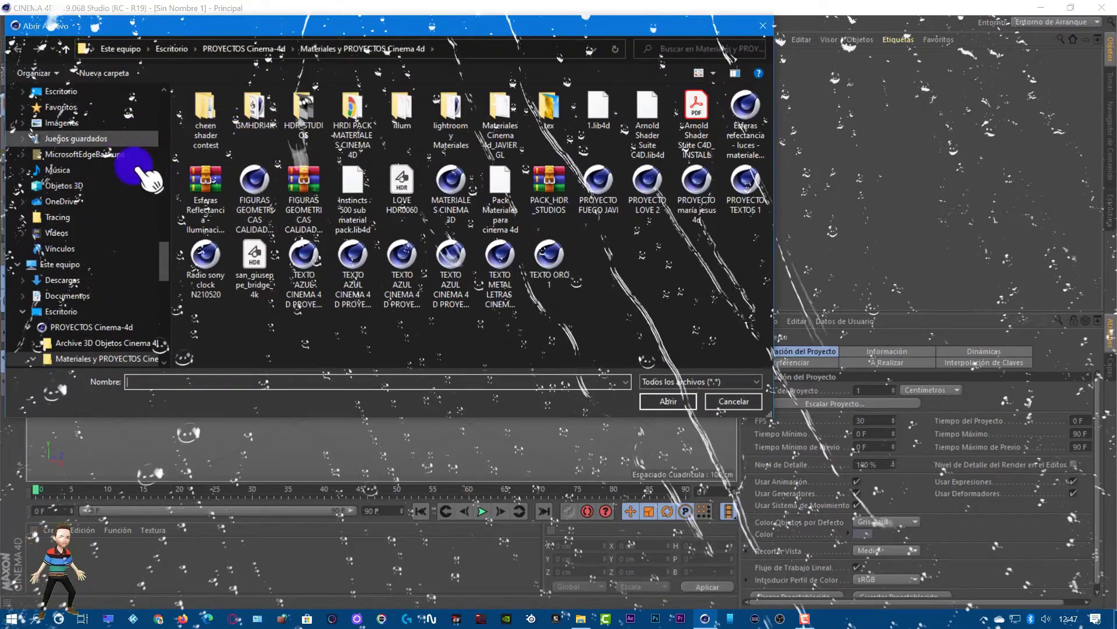
pyautogui.moveTo(165, 256); pyautogui.dragTo(165, 105)
pyautogui.click(67, 117)
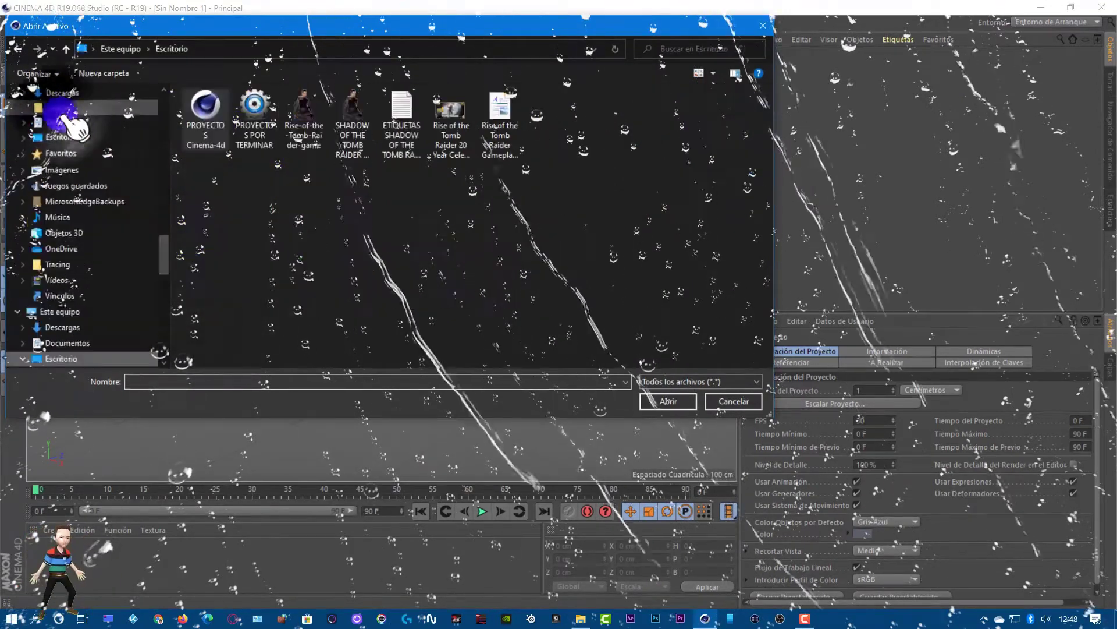
pyautogui.doubleClick(236, 131)
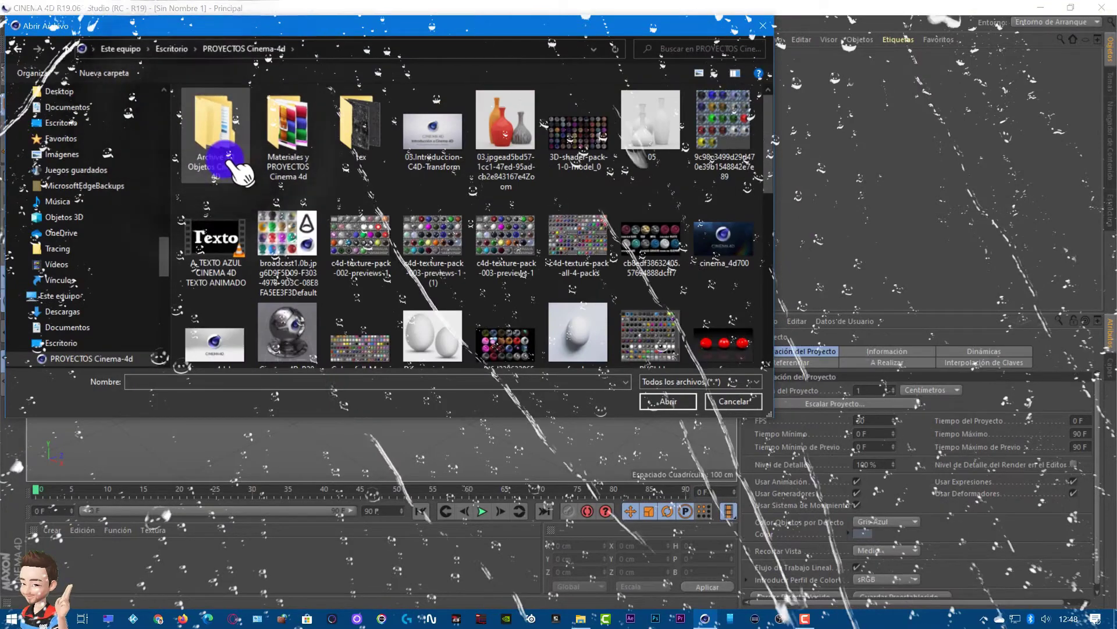
pyautogui.doubleClick(230, 165)
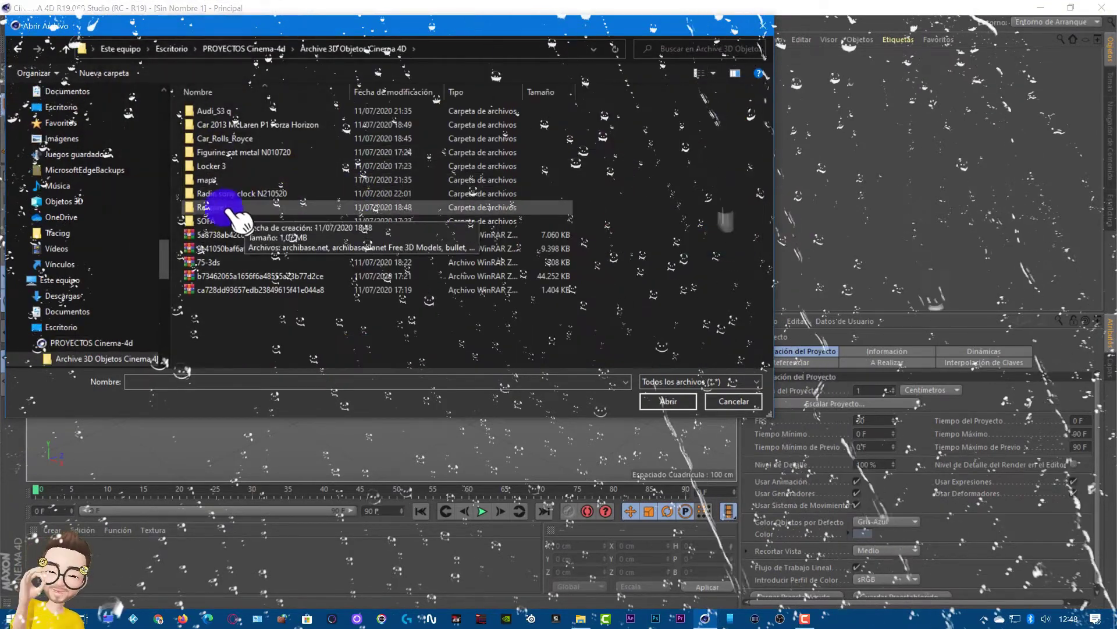
pyautogui.doubleClick(210, 220)
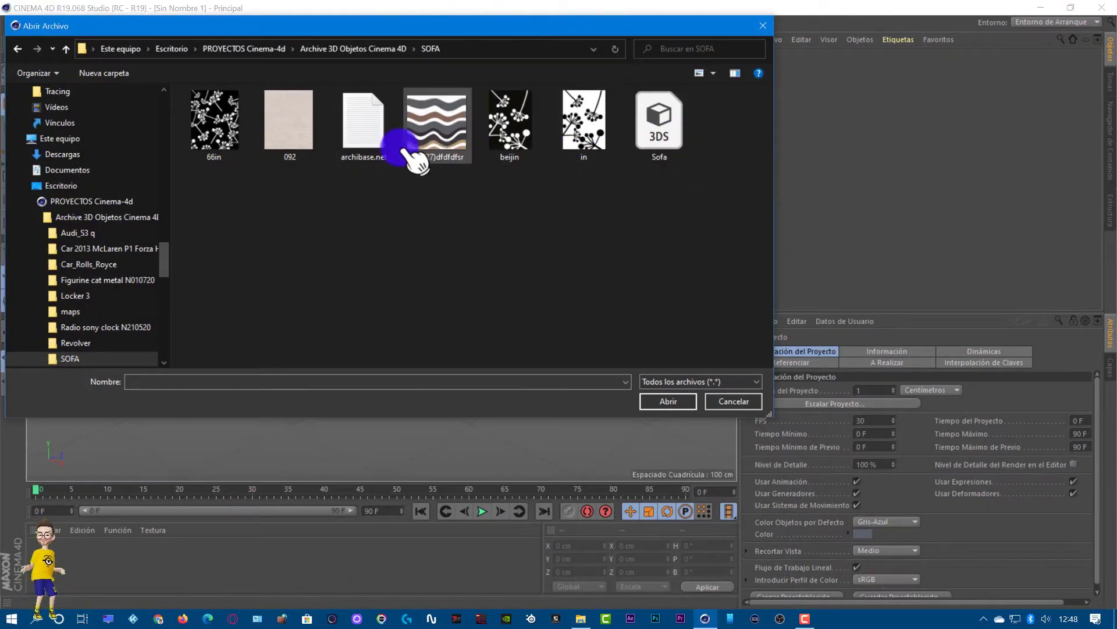
pyautogui.click(669, 133)
pyautogui.click(660, 401)
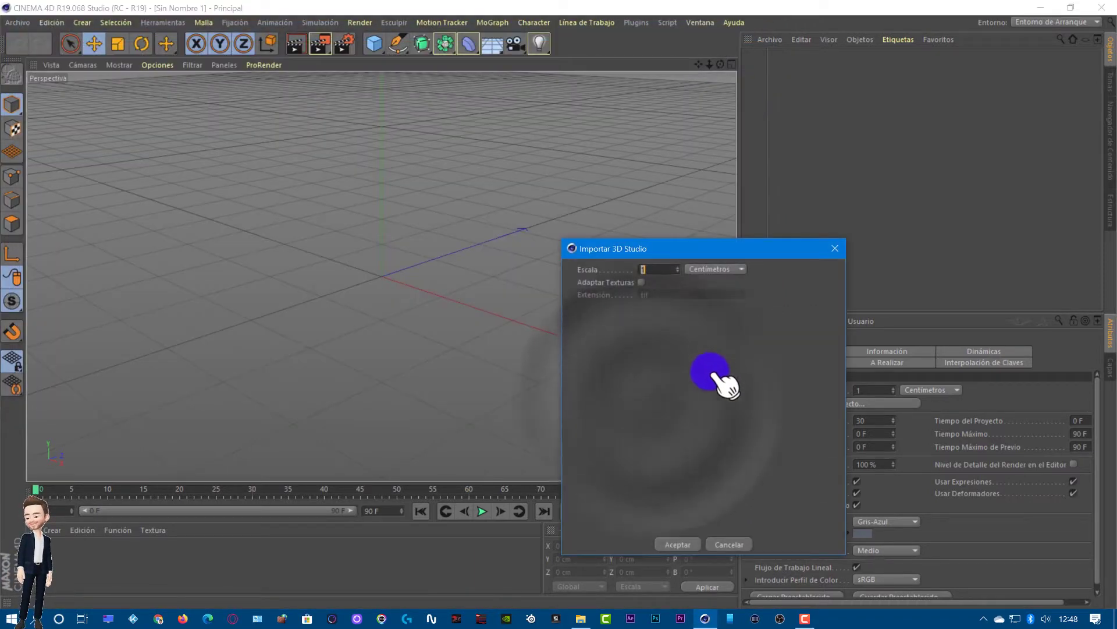
pyautogui.click(686, 546)
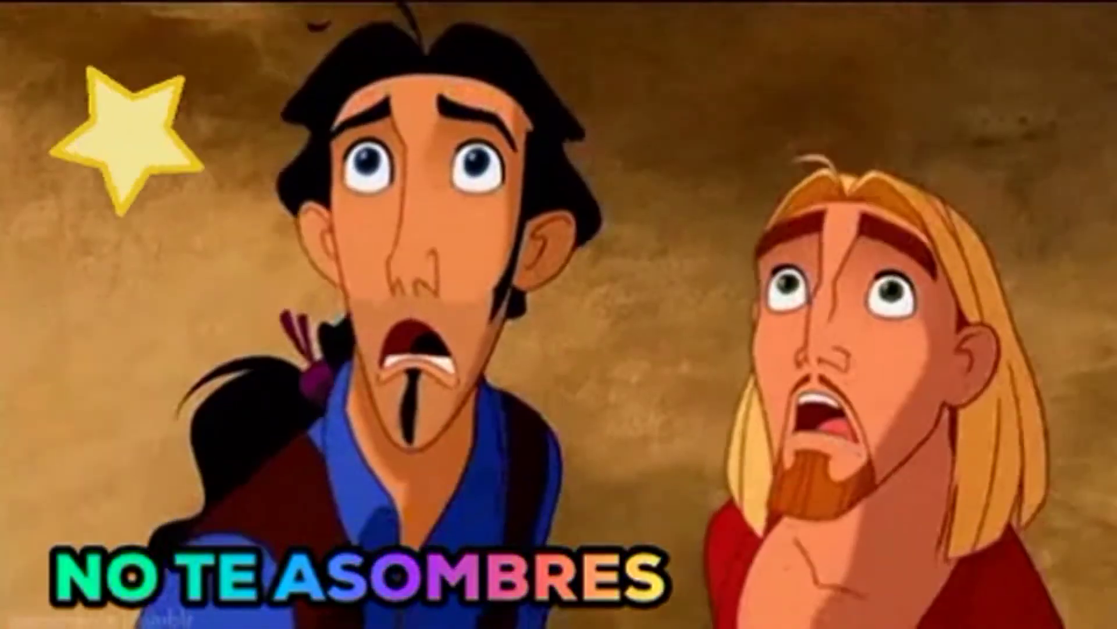
# Confirm the Importar 3D Studio dialog with Aceptar to load the sofa
pyautogui.click(818, 403)
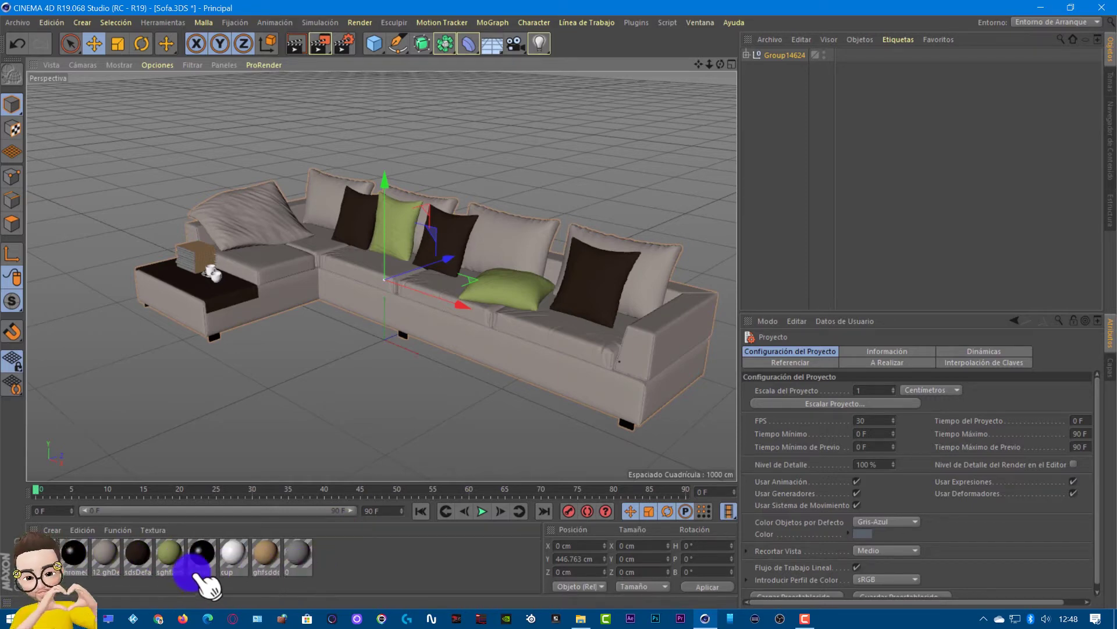
# Bring the 66in floral texture into Cinema 4D and apply it to the green front pillow
pyautogui.click(580, 618)
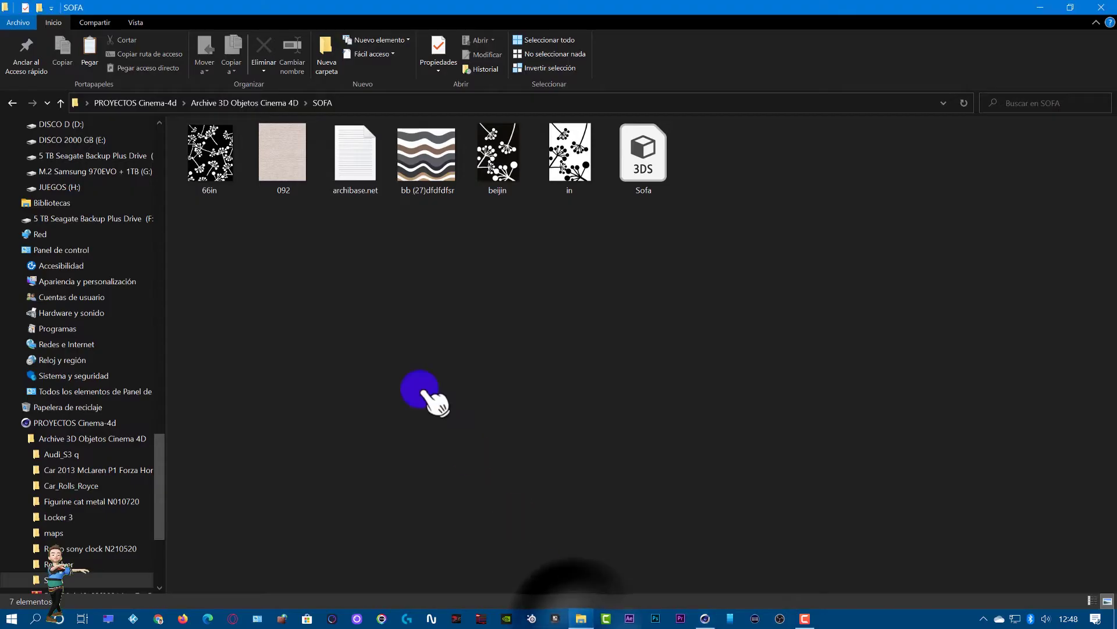
pyautogui.click(219, 183)
pyautogui.moveTo(215, 180)
pyautogui.mouseDown()
pyautogui.moveTo(715, 617)
pyautogui.moveTo(418, 582)
pyautogui.moveTo(384, 568)
pyautogui.moveTo(317, 294)
pyautogui.moveTo(361, 232)
pyautogui.mouseUp()
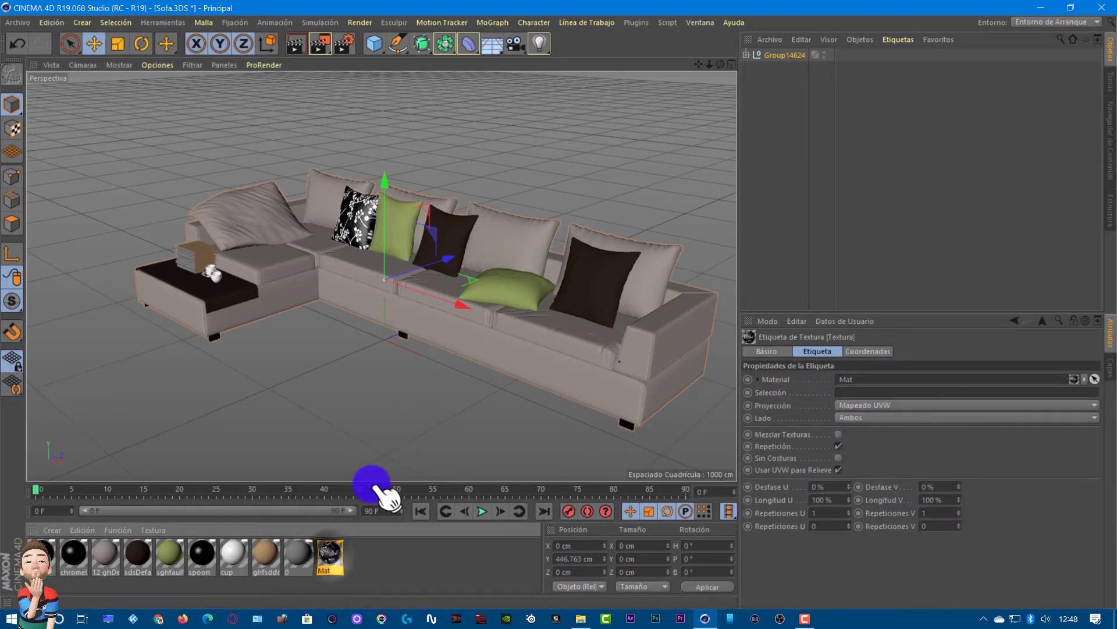
pyautogui.moveTo(378, 492); pyautogui.dragTo(510, 279)
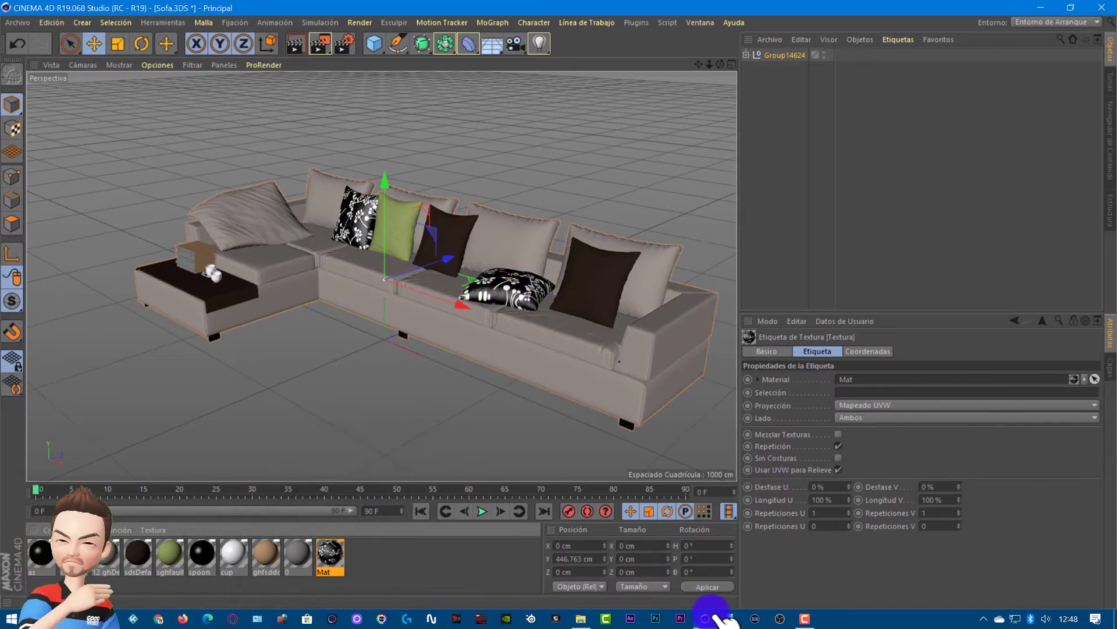
# Add the 092 image as a beige material and apply it to the sofa's feet
pyautogui.click(581, 618)
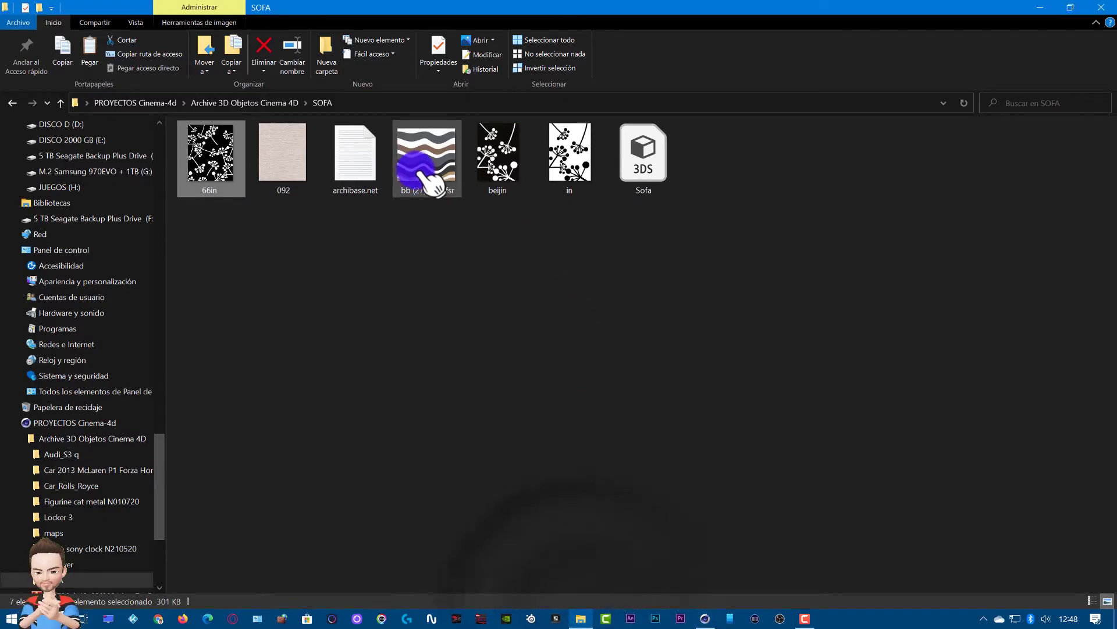
pyautogui.moveTo(295, 169)
pyautogui.mouseDown()
pyautogui.moveTo(576, 578)
pyautogui.moveTo(427, 579)
pyautogui.moveTo(402, 563)
pyautogui.mouseUp()
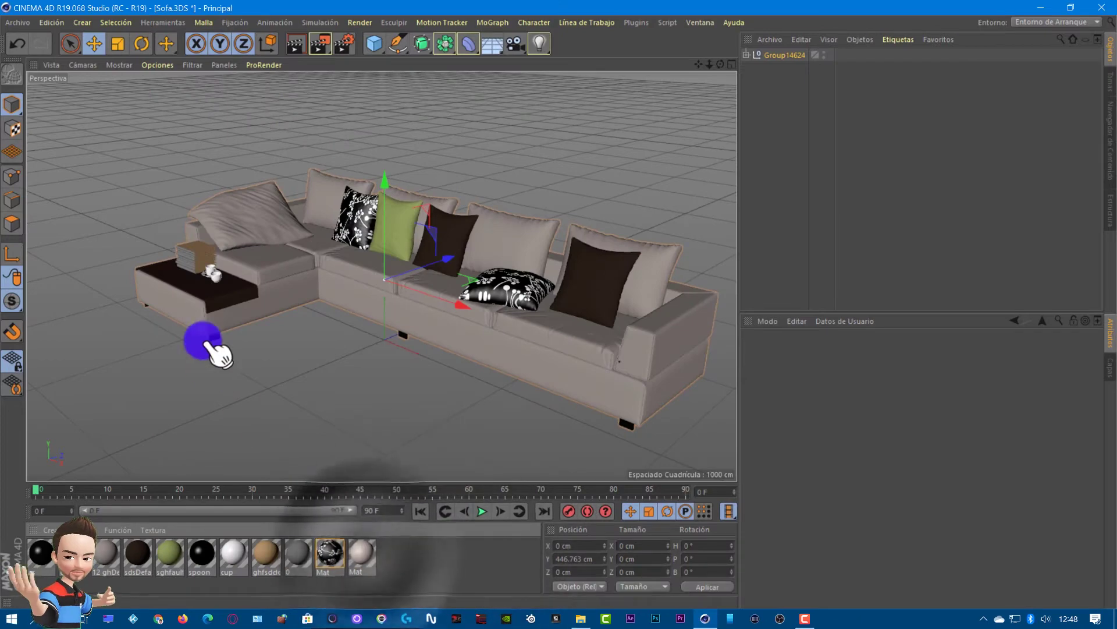
pyautogui.moveTo(218, 343); pyautogui.dragTo(220, 345)
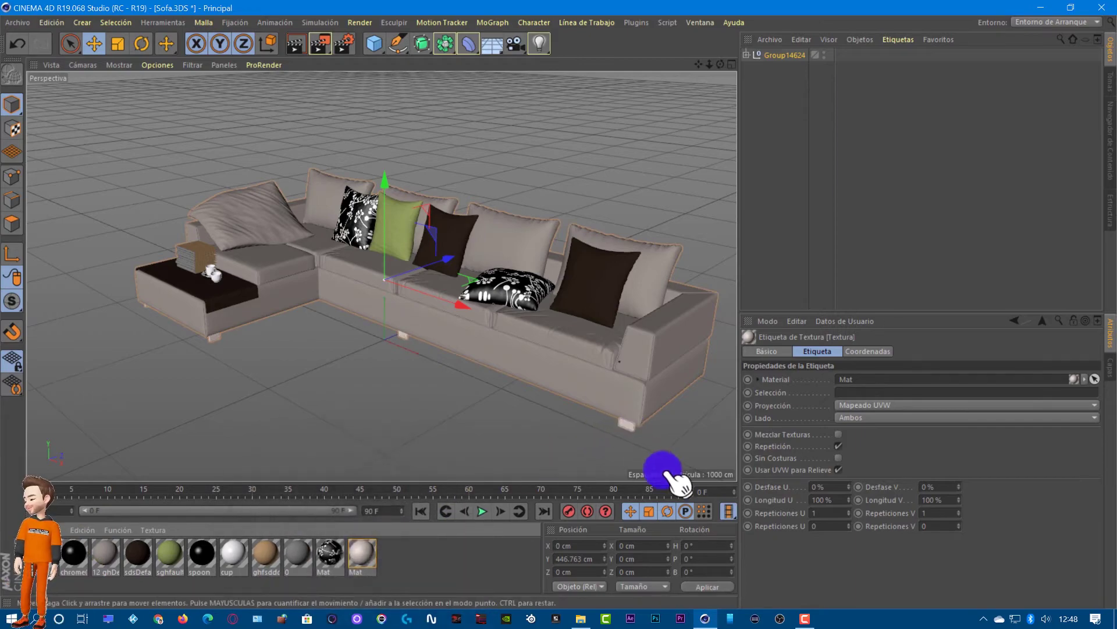
# Add the wavy bb image as a material and apply it to both corner pillows
pyautogui.click(580, 619)
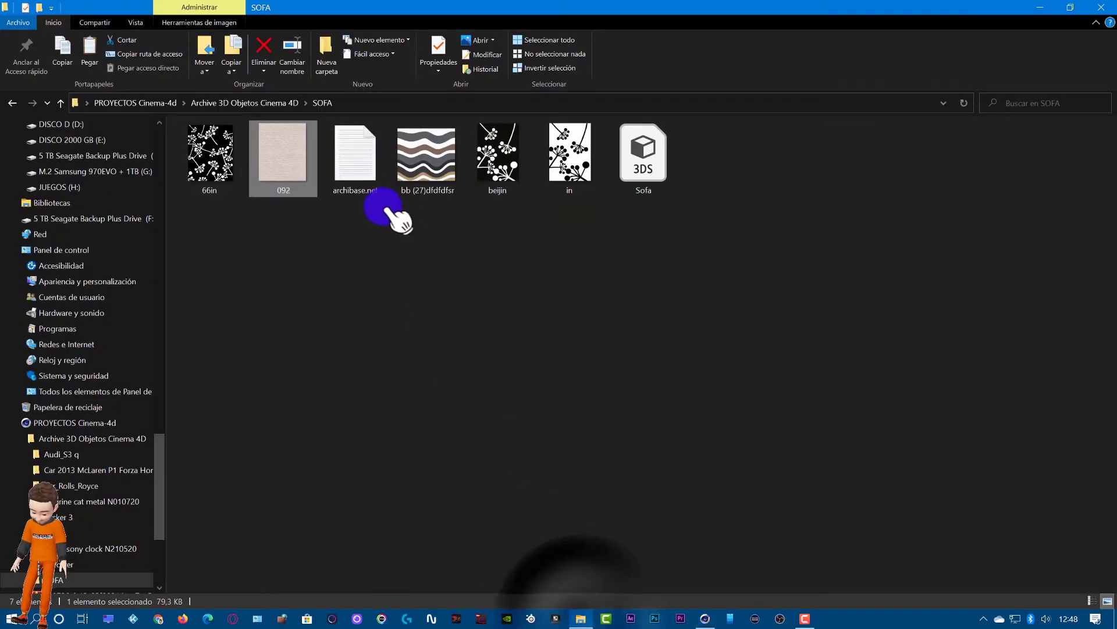
pyautogui.moveTo(424, 186)
pyautogui.mouseDown()
pyautogui.moveTo(596, 492)
pyautogui.moveTo(704, 618)
pyautogui.moveTo(407, 573)
pyautogui.moveTo(440, 563)
pyautogui.mouseUp()
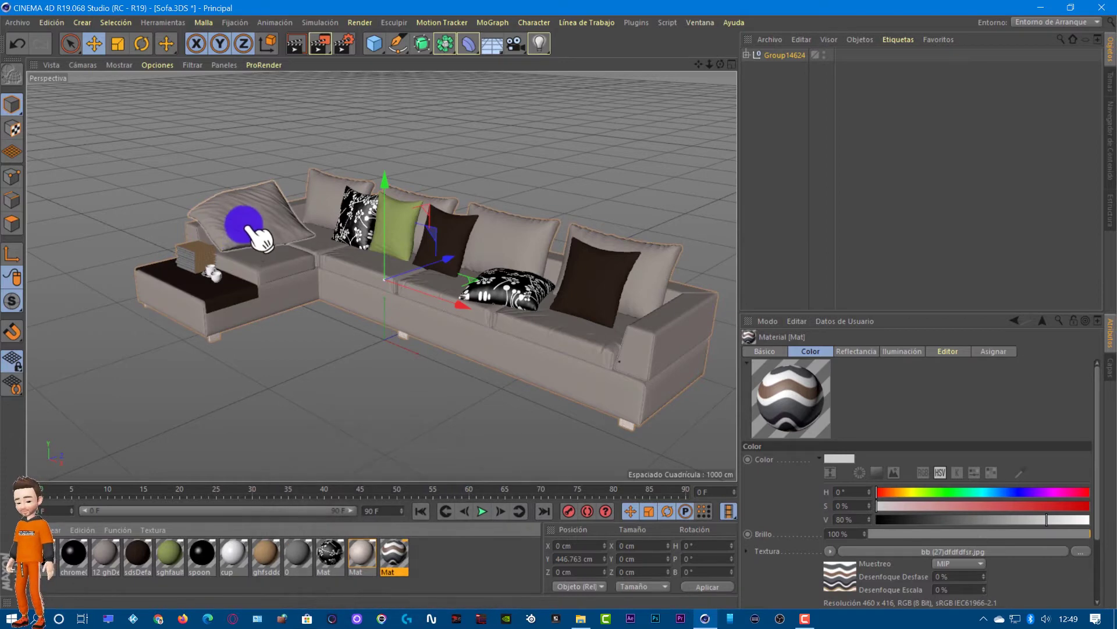
pyautogui.moveTo(402, 562); pyautogui.dragTo(250, 233)
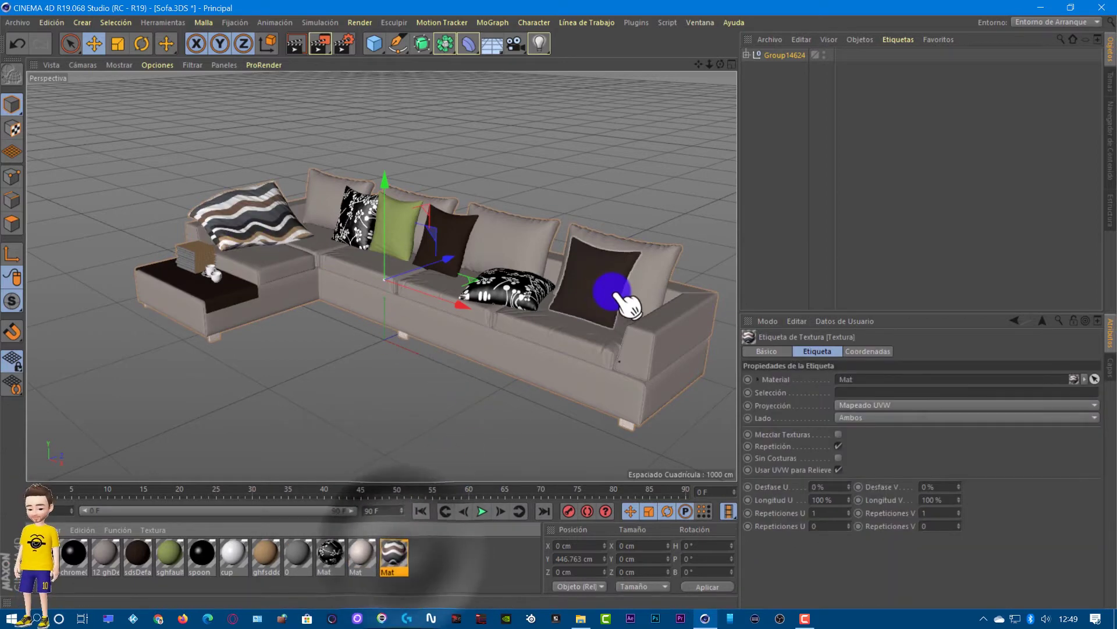
pyautogui.moveTo(402, 556); pyautogui.dragTo(632, 300)
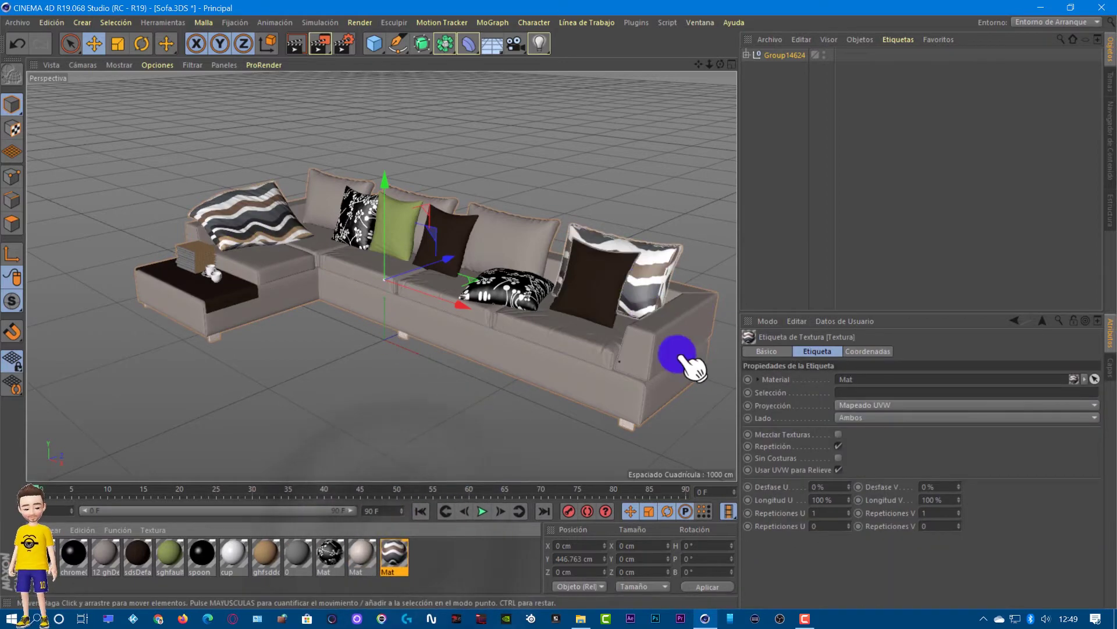
# Bring the beijin and in pattern images into Cinema 4D as new materials
pyautogui.click(581, 618)
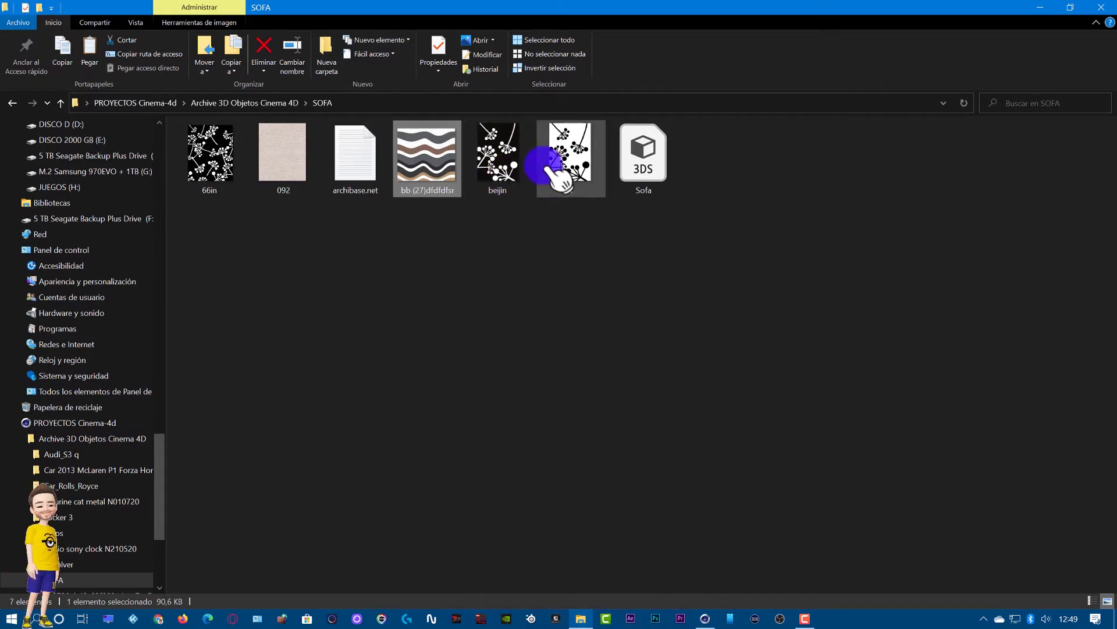
pyautogui.moveTo(509, 168)
pyautogui.mouseDown()
pyautogui.moveTo(707, 622)
pyautogui.moveTo(430, 560)
pyautogui.moveTo(461, 564)
pyautogui.moveTo(499, 250)
pyautogui.mouseUp()
pyautogui.click(582, 617)
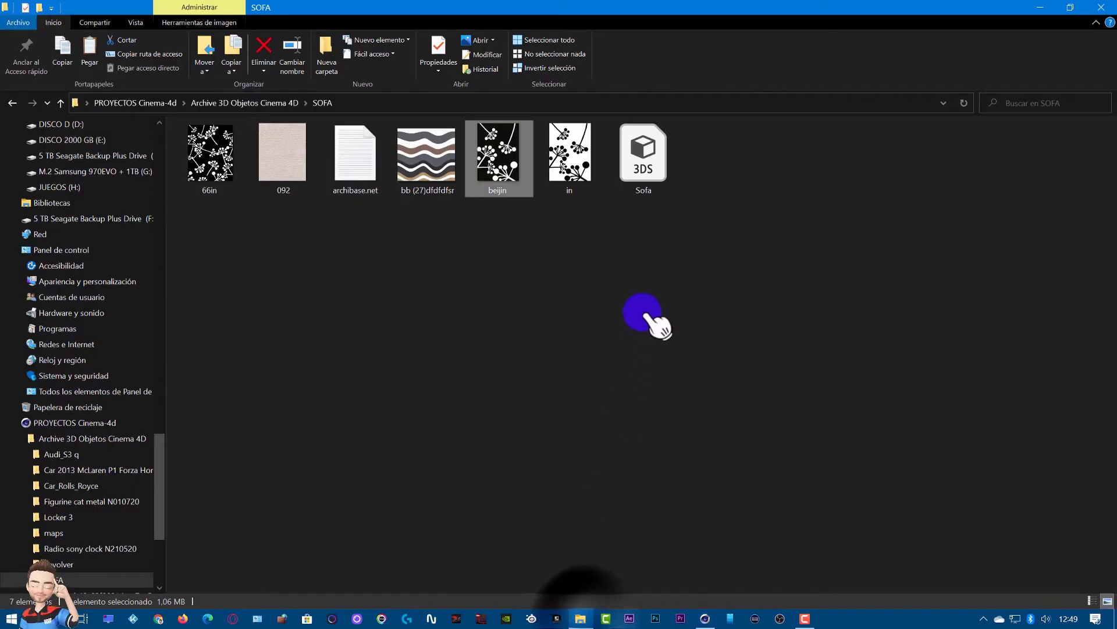
pyautogui.moveTo(569, 154)
pyautogui.mouseDown()
pyautogui.moveTo(663, 430)
pyautogui.moveTo(502, 579)
pyautogui.moveTo(500, 568)
pyautogui.mouseUp()
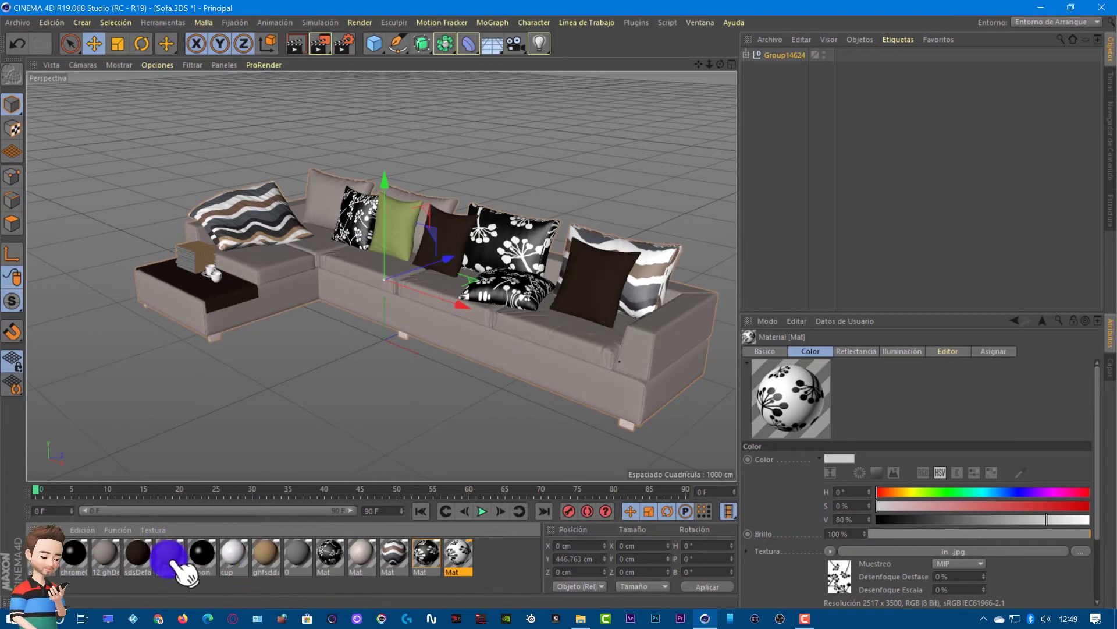
# Turn the chaise and long sofa bases green with the sghfault material
pyautogui.moveTo(172, 561)
pyautogui.mouseDown()
pyautogui.moveTo(269, 298)
pyautogui.moveTo(282, 300)
pyautogui.mouseUp()
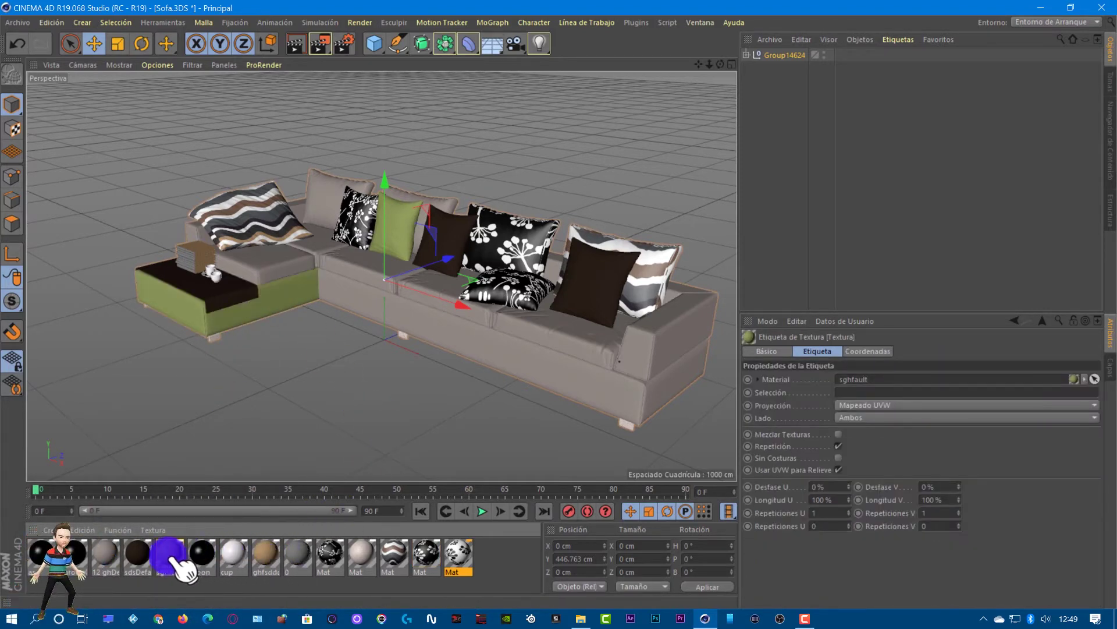
pyautogui.moveTo(173, 559); pyautogui.dragTo(409, 344)
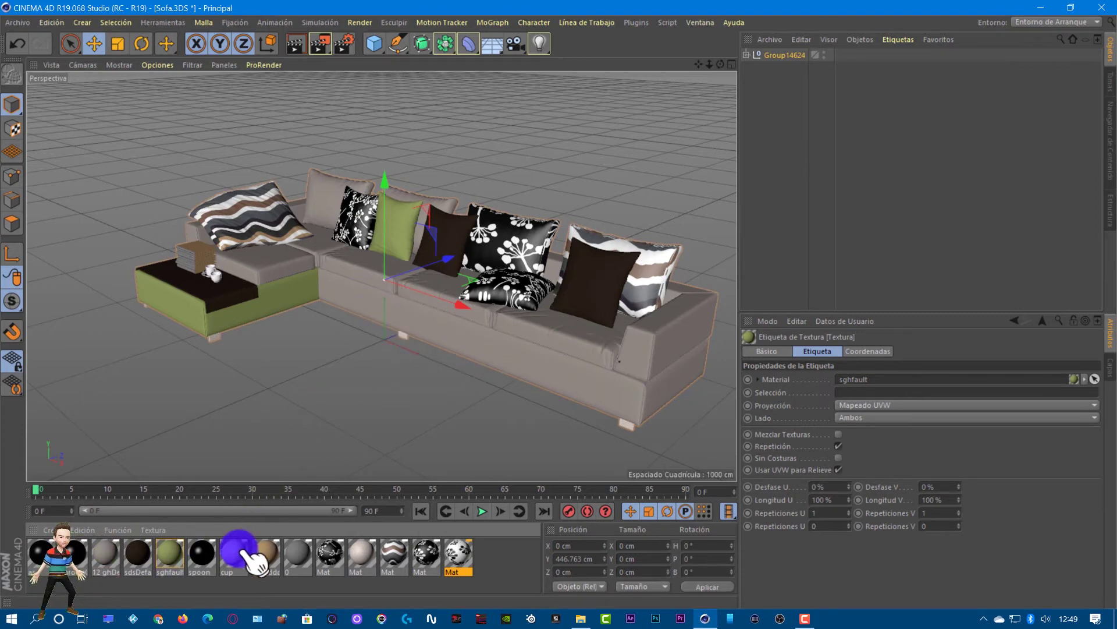
pyautogui.moveTo(186, 556); pyautogui.dragTo(331, 349)
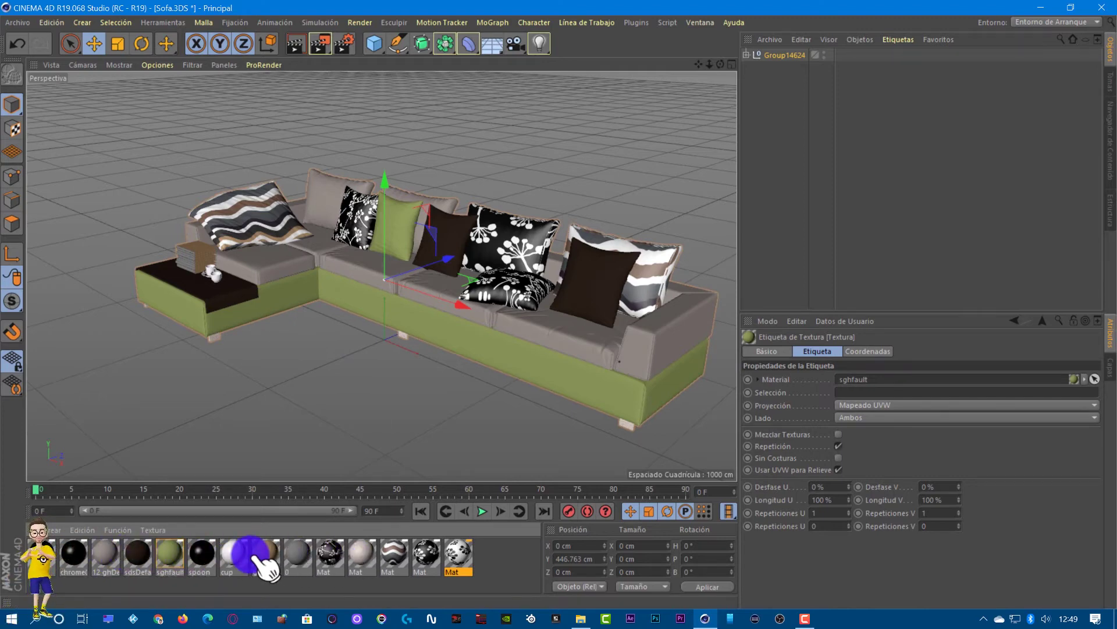
# Make the chaise seat tan with ghfsddd and the front cushion dark with sdsDefault, then check the book's material
pyautogui.moveTo(266, 558); pyautogui.dragTo(285, 274)
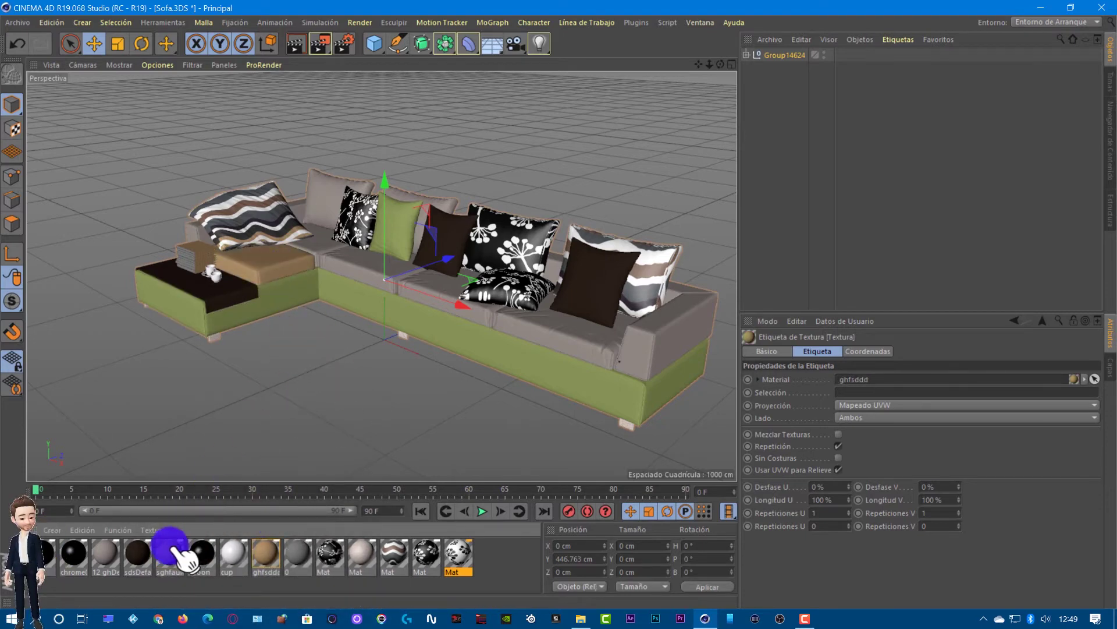
pyautogui.moveTo(145, 559); pyautogui.dragTo(424, 304)
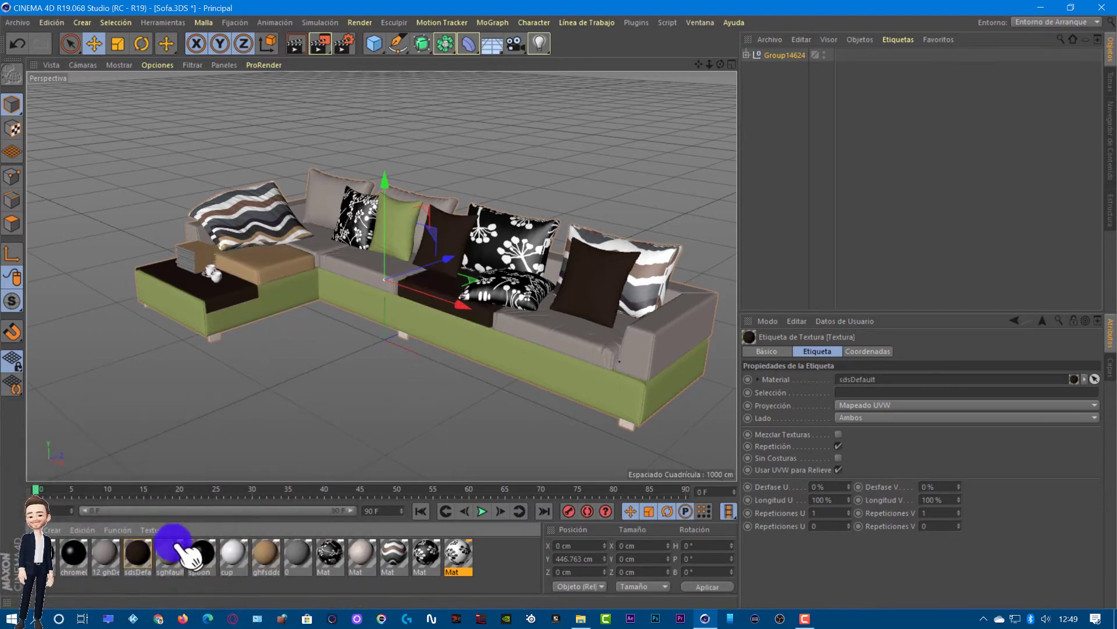
pyautogui.click(139, 556)
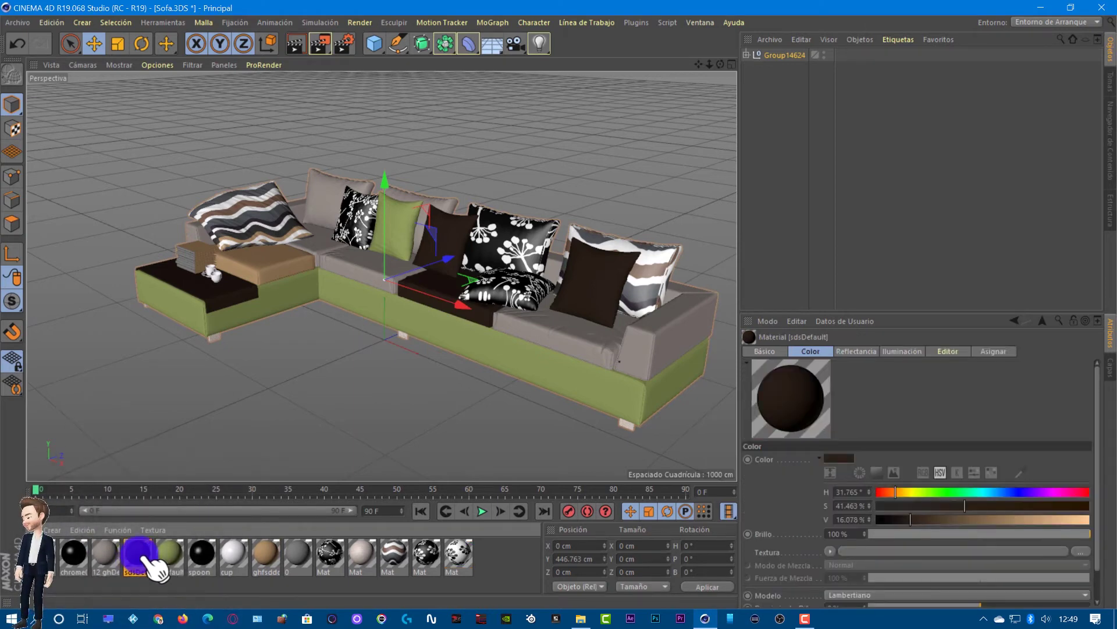
pyautogui.click(215, 259)
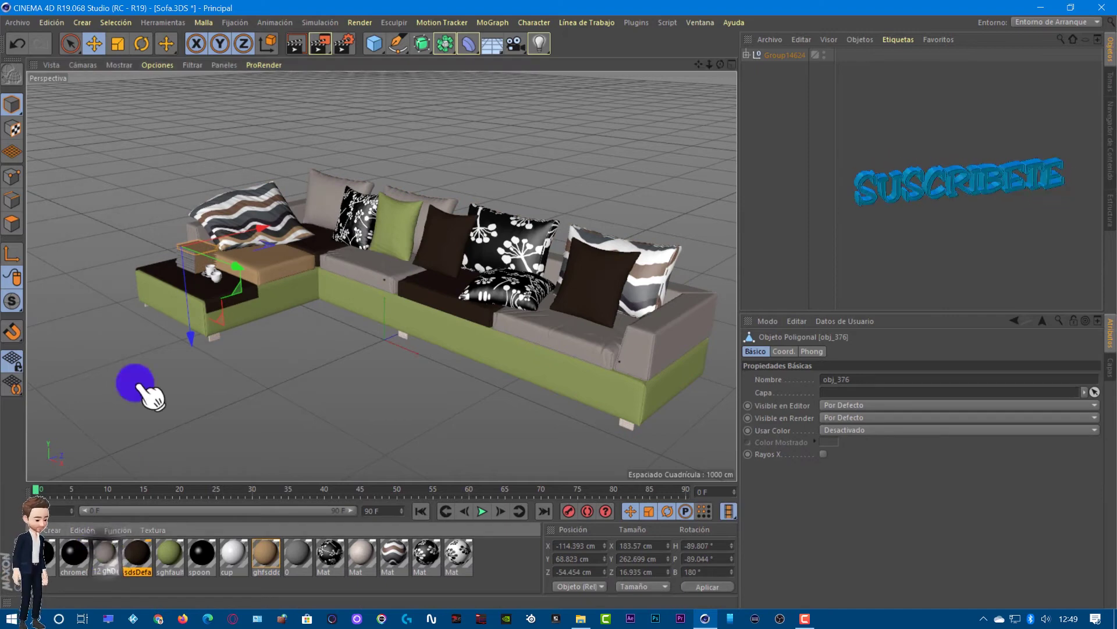
pyautogui.click(212, 273)
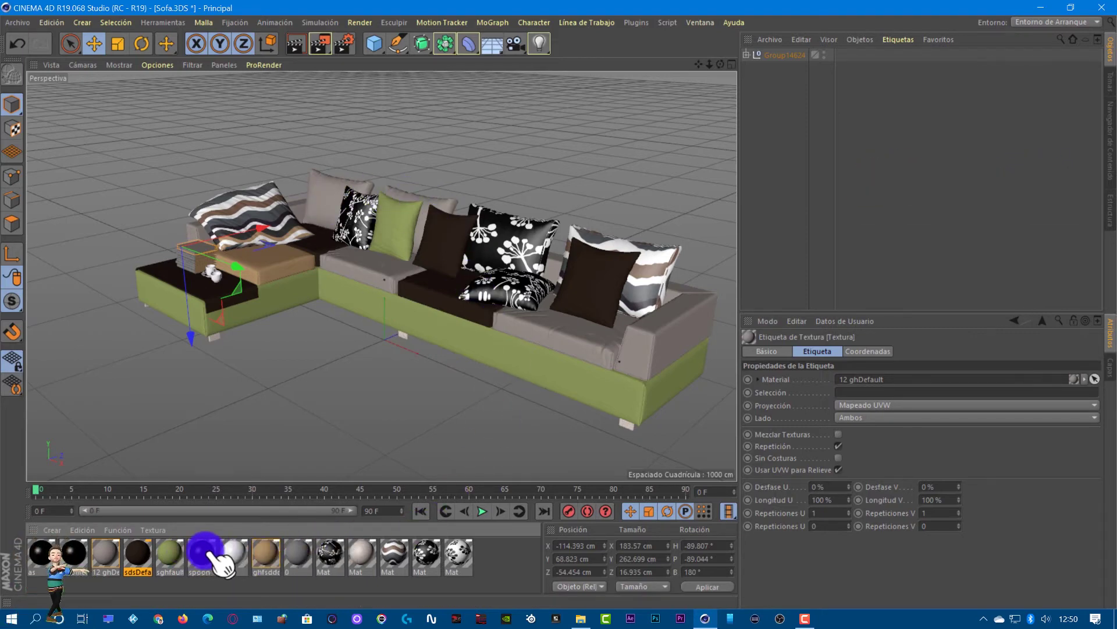
# Make two back pillows black (spoon) and white (cup), and the long seat cushion brown (ghfsddd)
pyautogui.moveTo(206, 562); pyautogui.dragTo(317, 195)
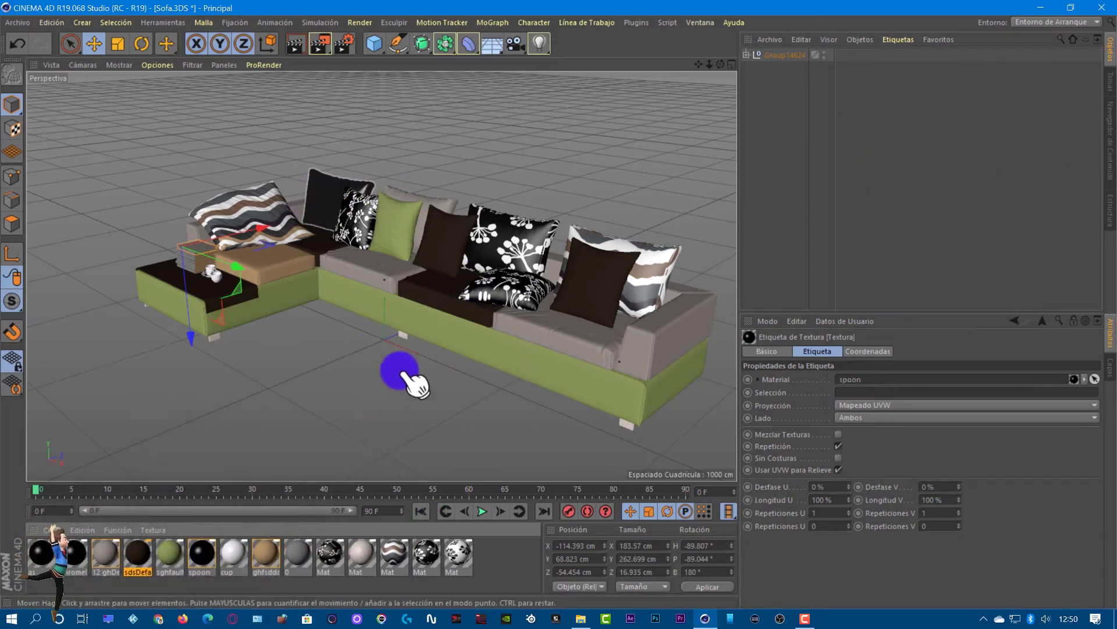
pyautogui.moveTo(235, 553); pyautogui.dragTo(429, 204)
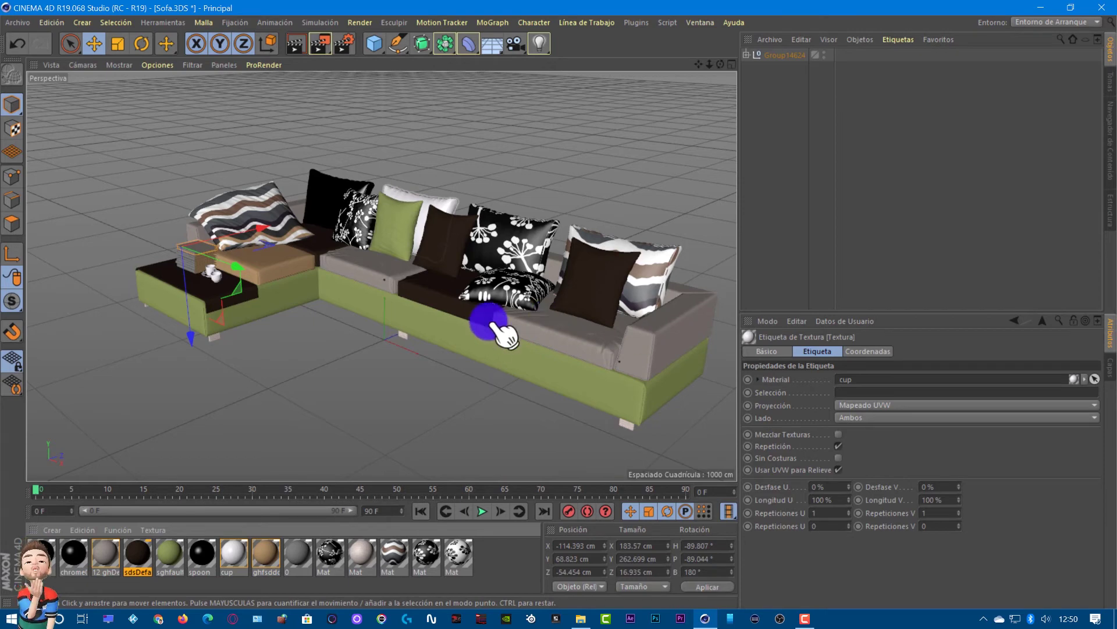
pyautogui.moveTo(266, 553); pyautogui.dragTo(573, 343)
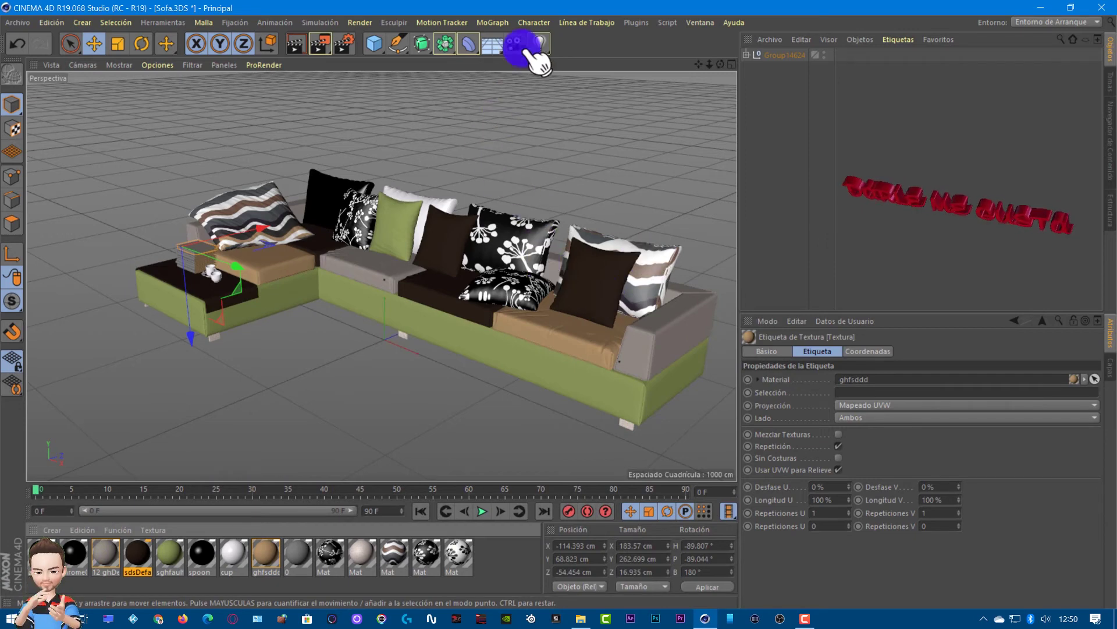
pyautogui.moveTo(699, 64); pyautogui.dragTo(571, 312)
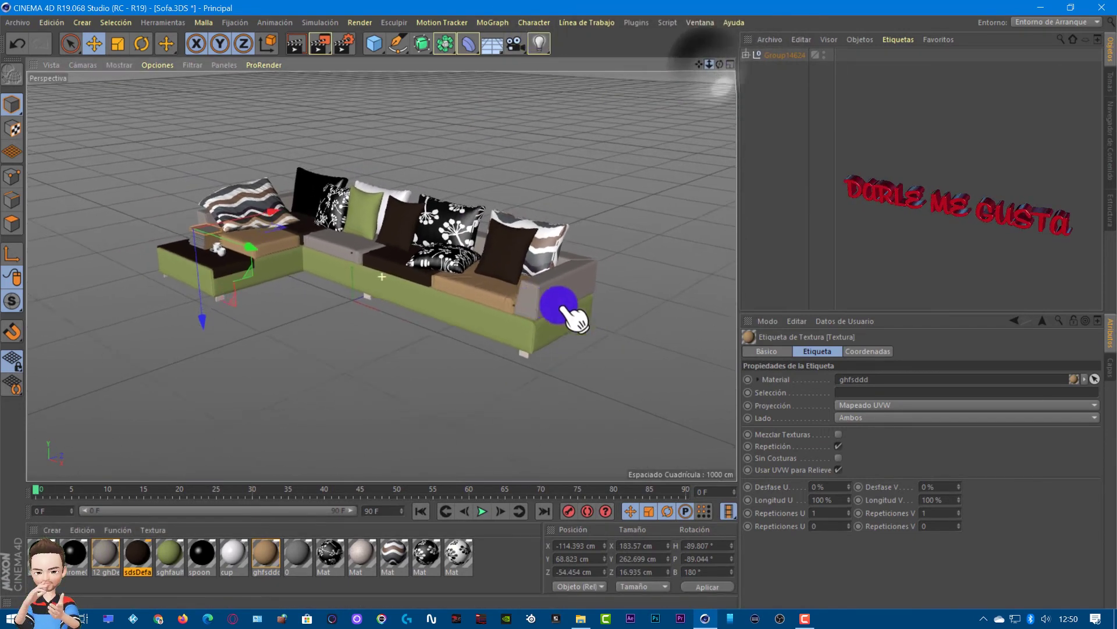